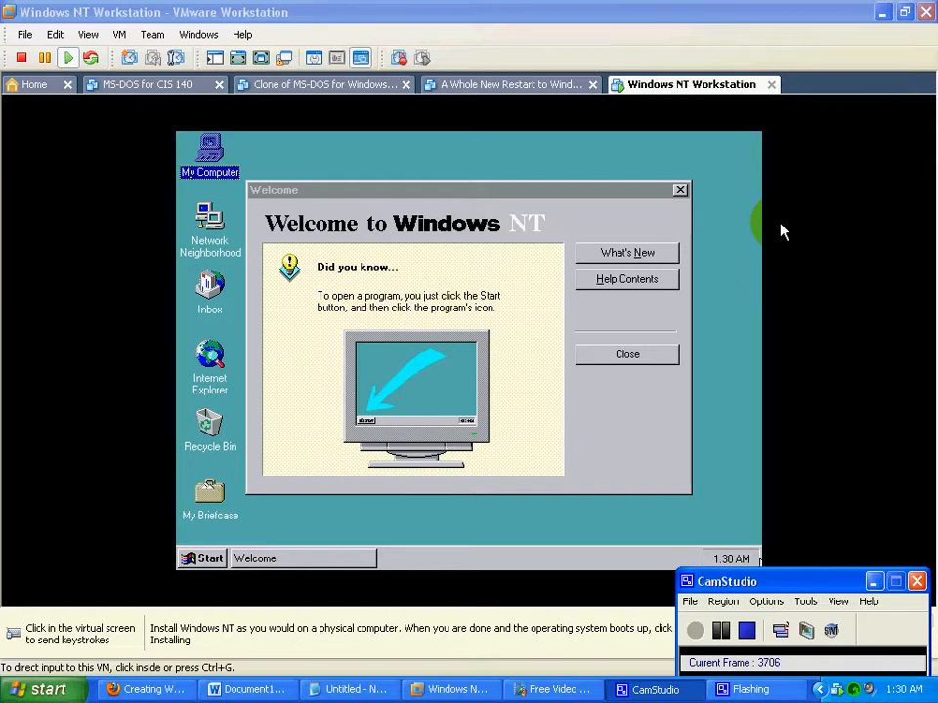
- Read the What's New answers on programs, Program Manager groups, File Manager and Control Panel, open the further questions, and close the help window
click(625, 262)
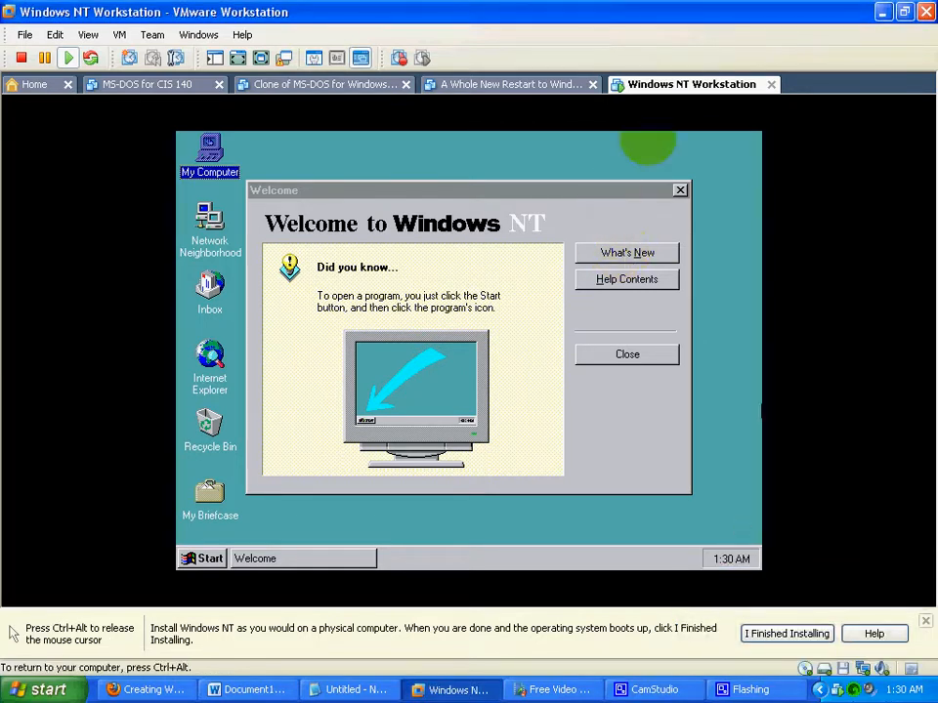
click(609, 253)
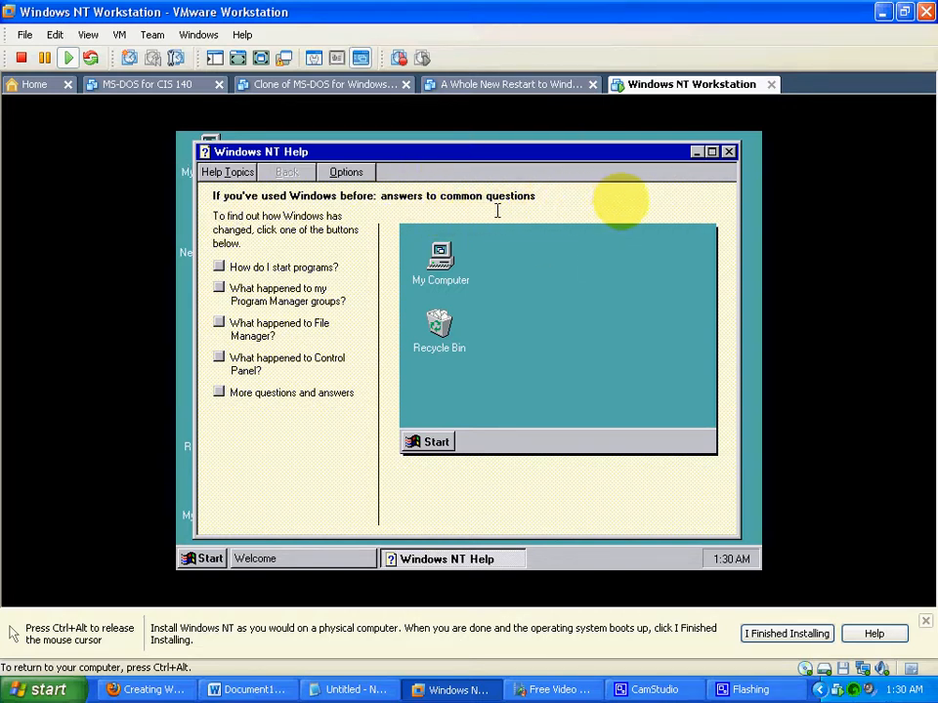
click(221, 274)
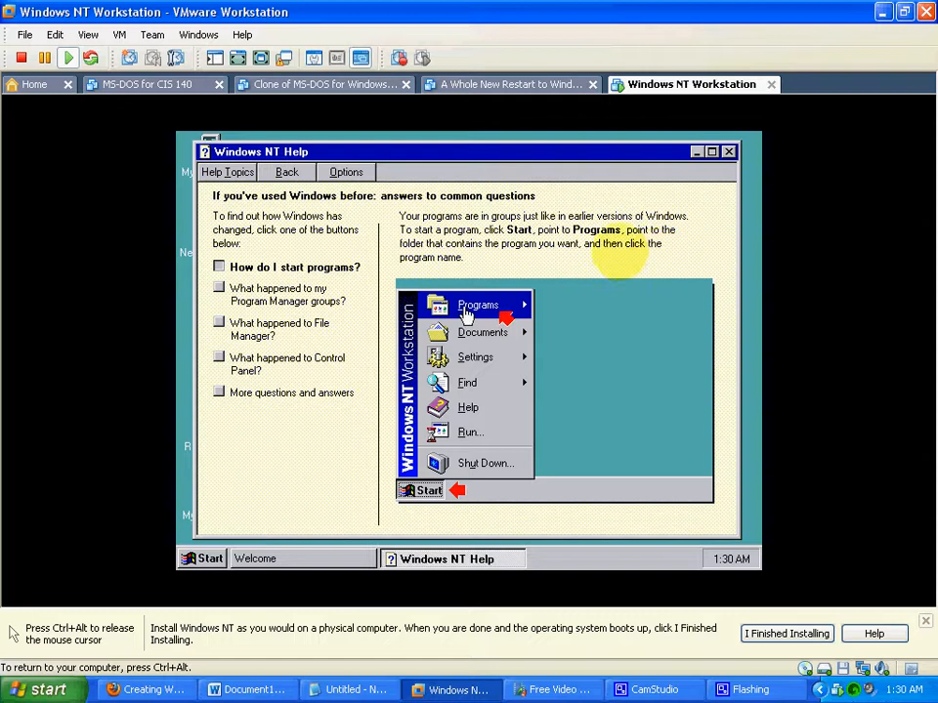
click(219, 290)
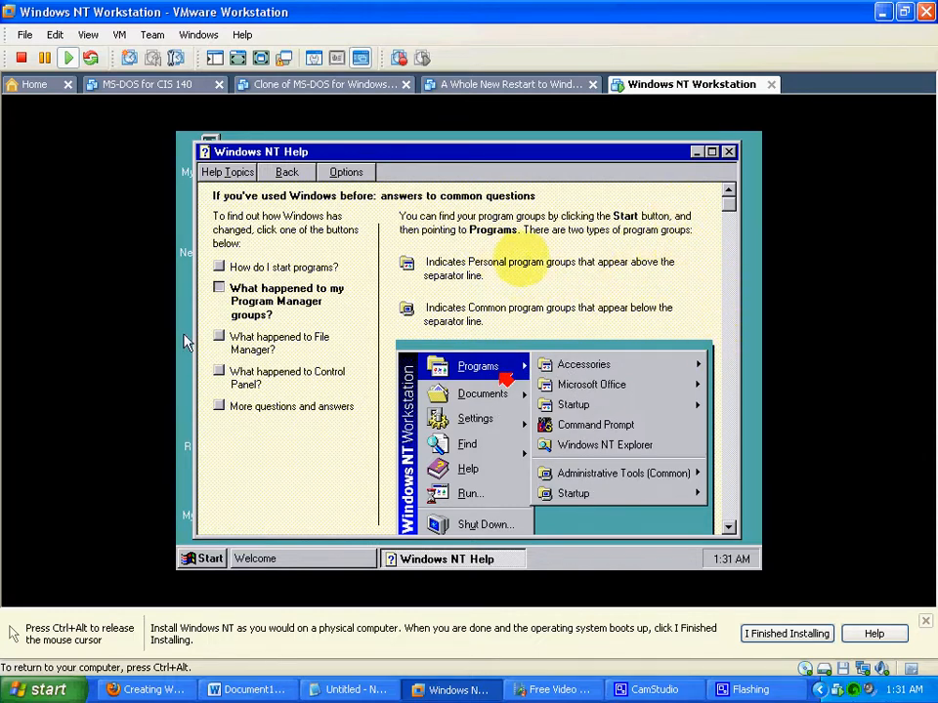
click(219, 336)
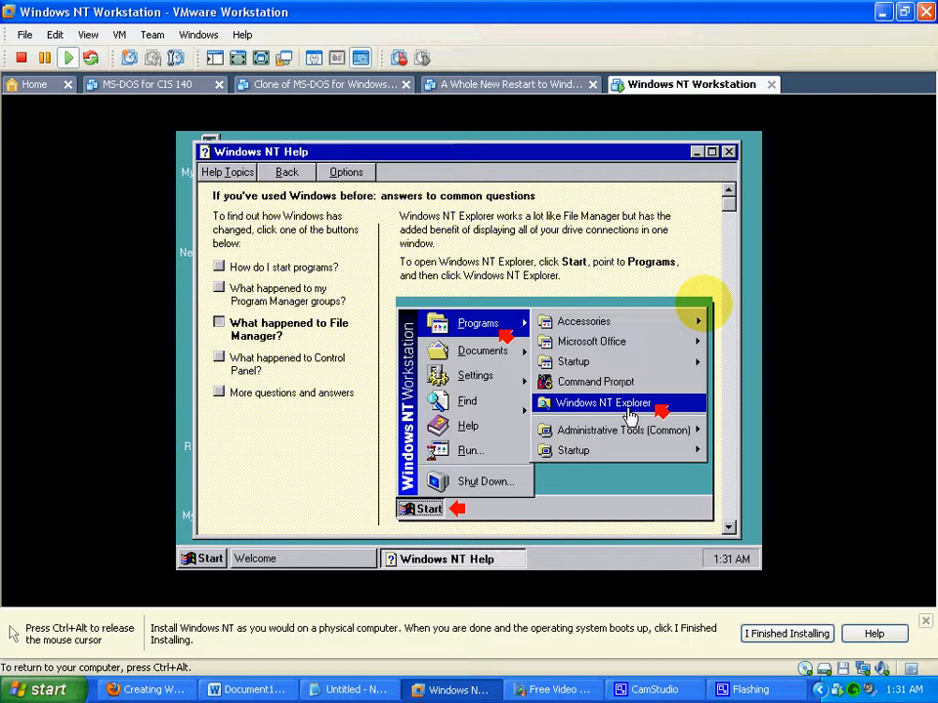
click(219, 359)
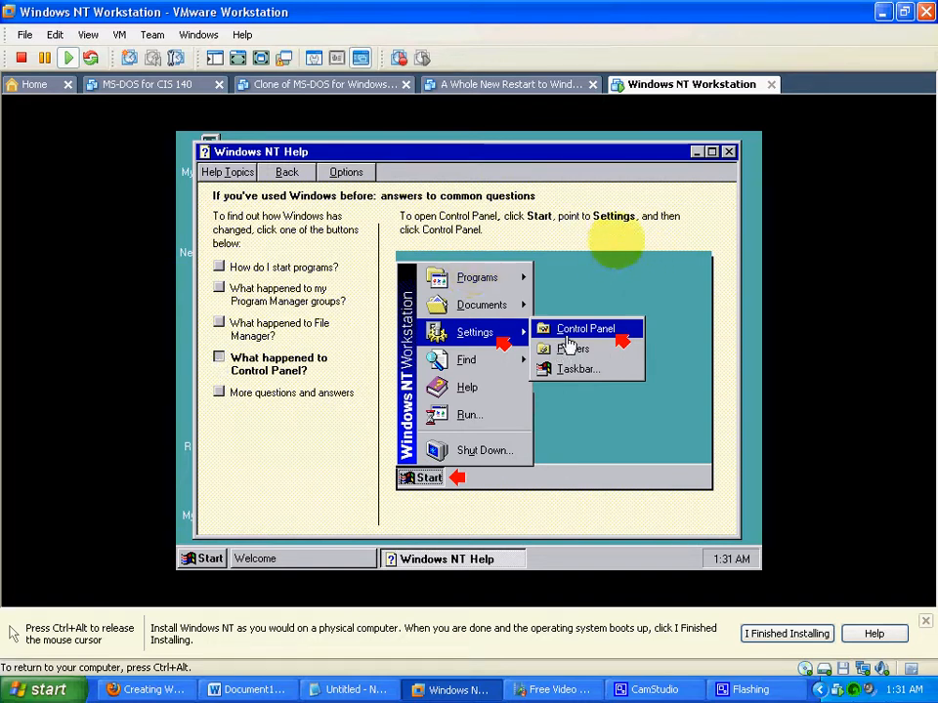
click(219, 392)
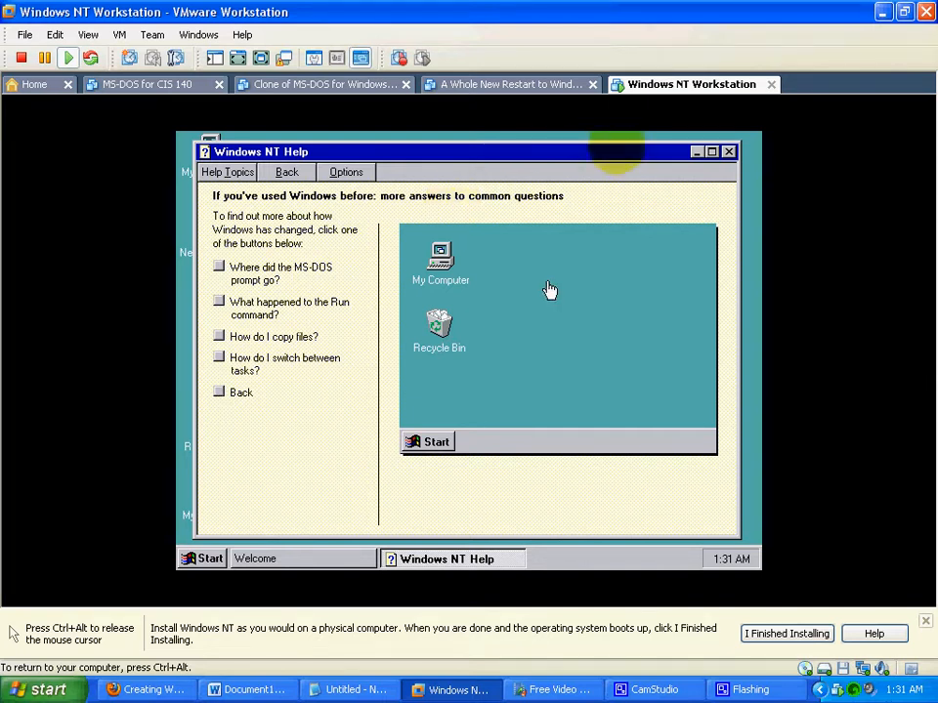
click(729, 153)
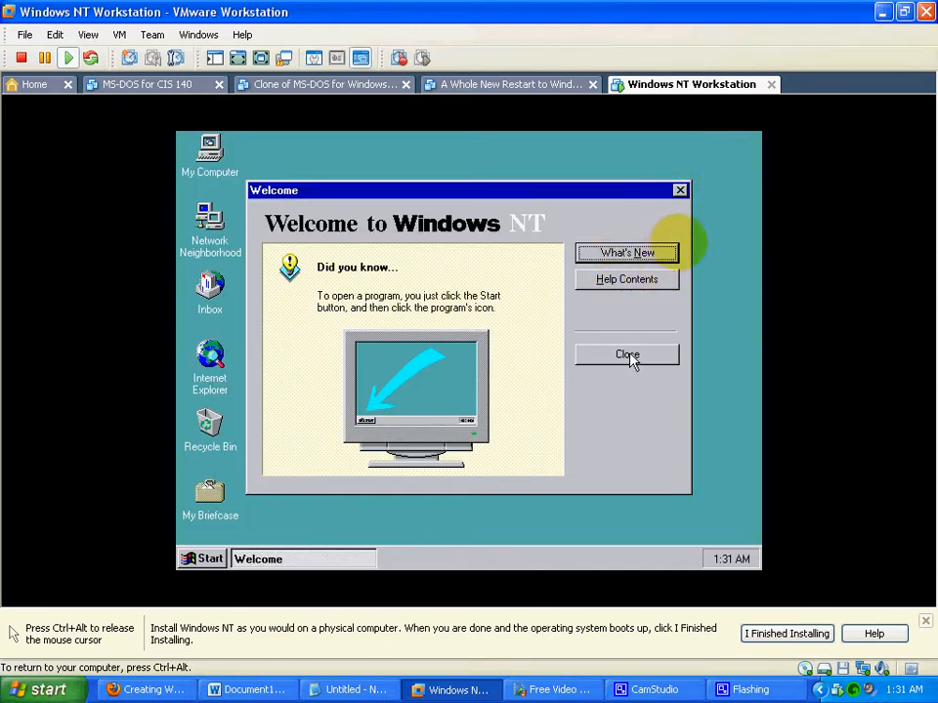
- View the Windows NT help contents from the Welcome window, dismiss them, and close the Welcome window
click(629, 281)
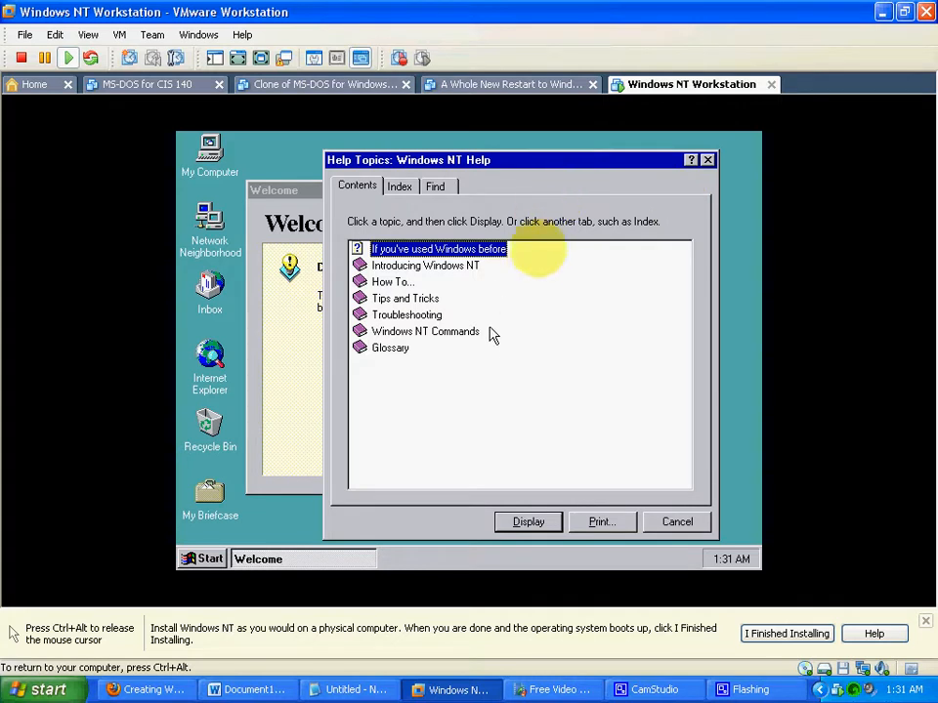
click(673, 528)
click(636, 358)
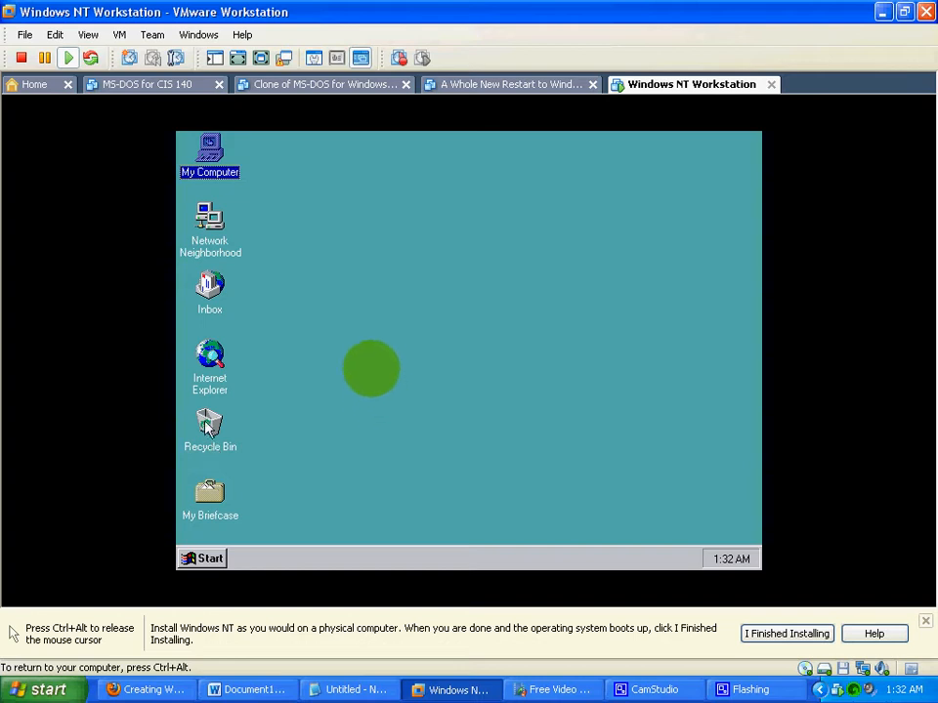
- Open Internet Explorer from the desktop, look over its default home page, and close the browser
click(211, 360)
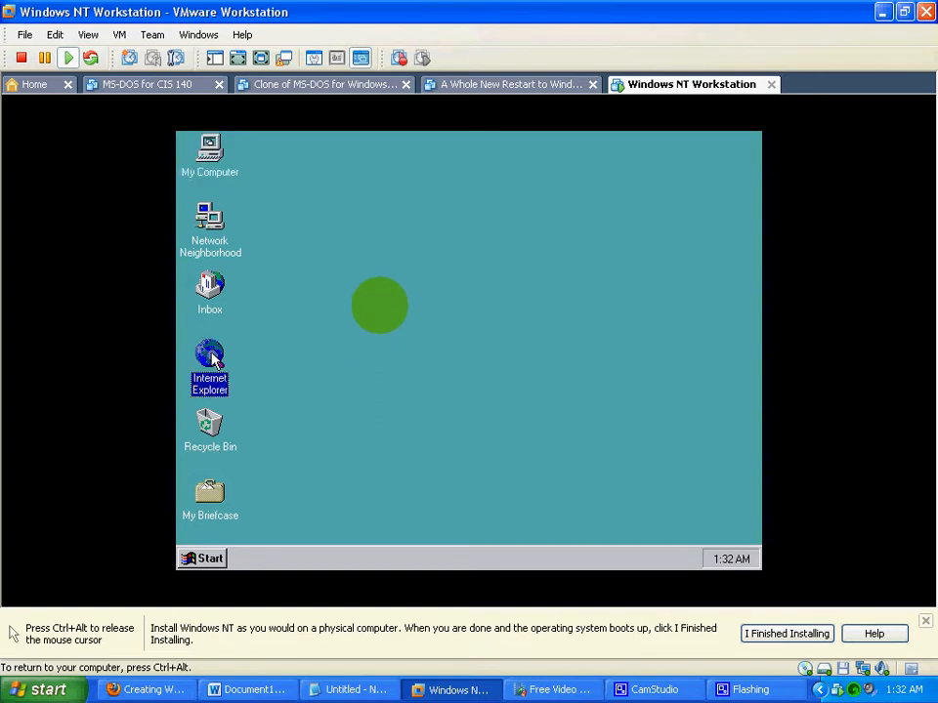
double_click(211, 359)
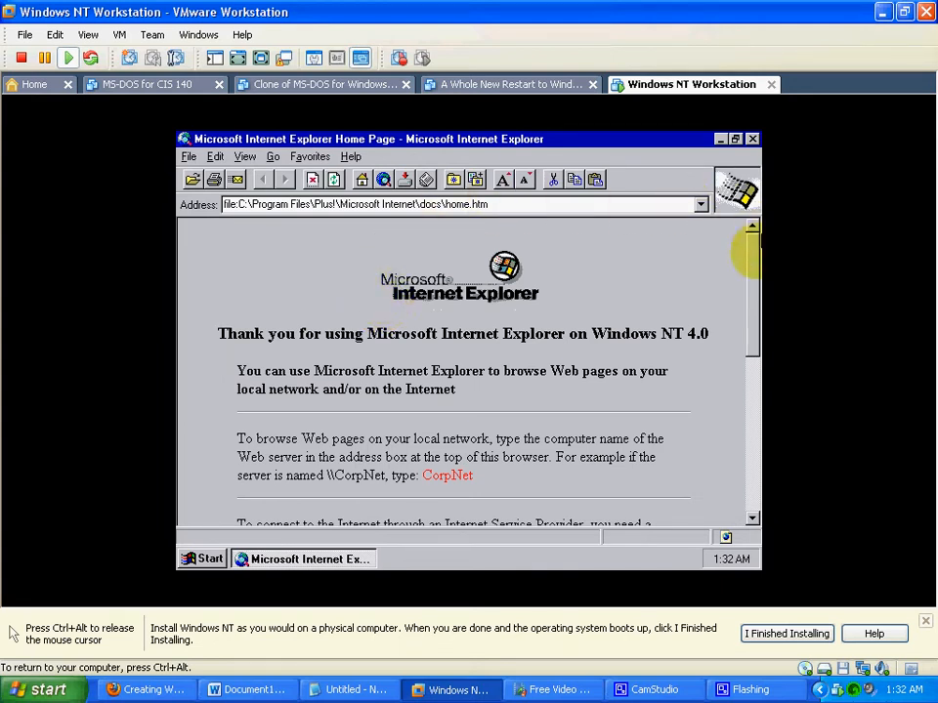
drag(752, 311, 752, 149)
click(752, 140)
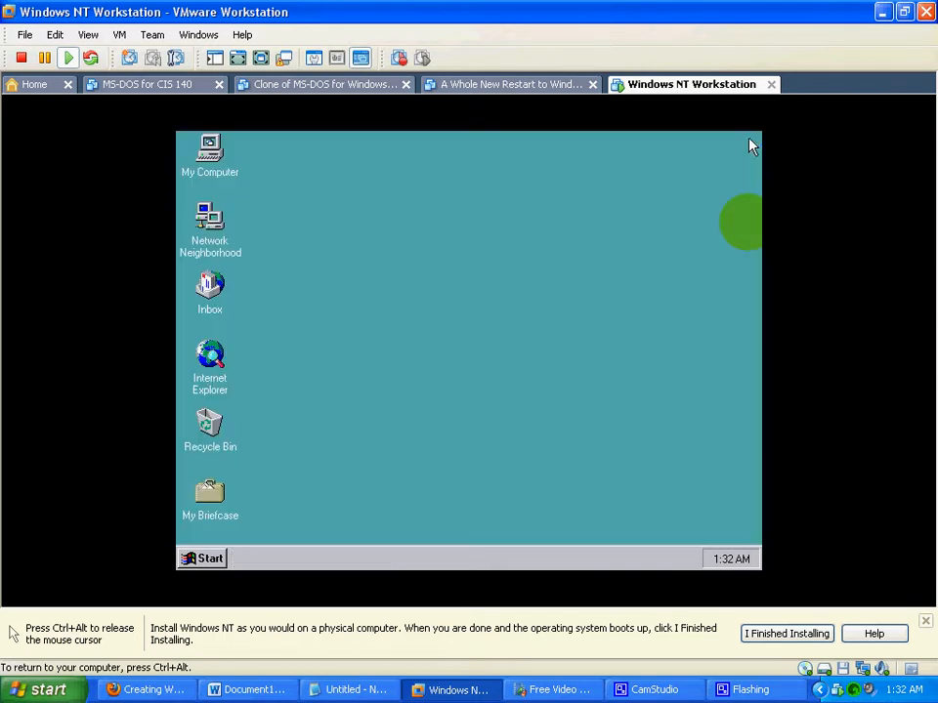
- Open the Inbox and decline installing Windows Messaging, and view the computers in Network Neighborhood before closing it
double_click(210, 286)
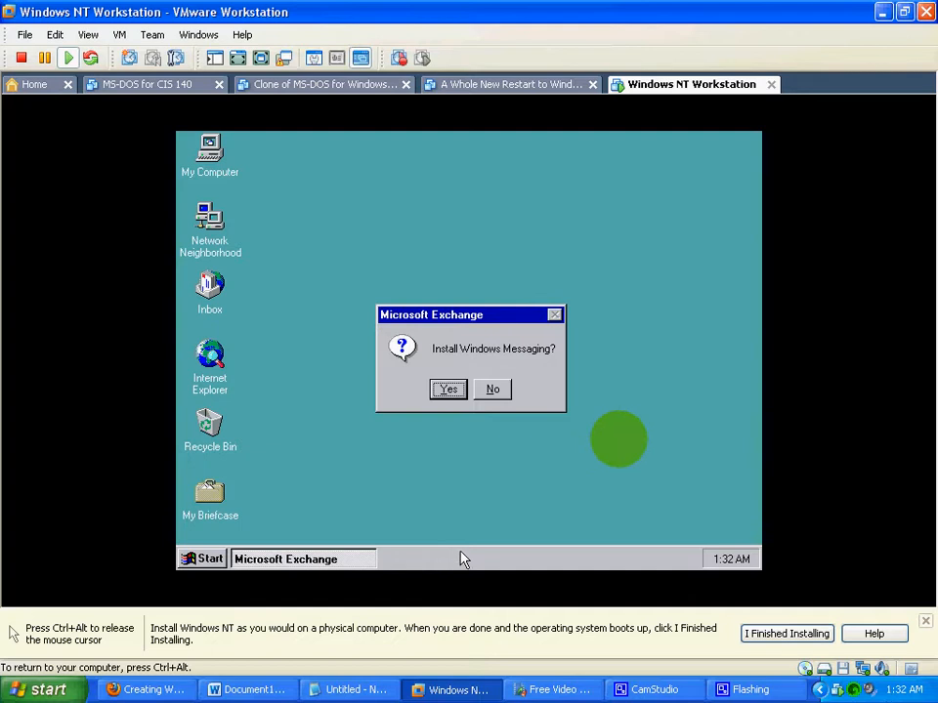
click(493, 391)
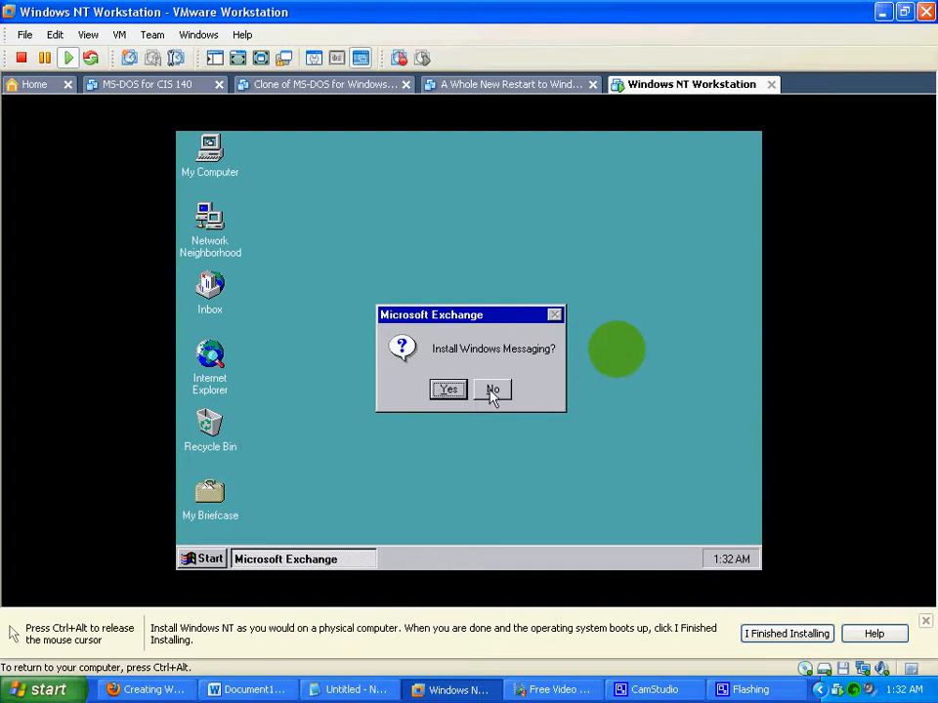
click(209, 217)
double_click(209, 218)
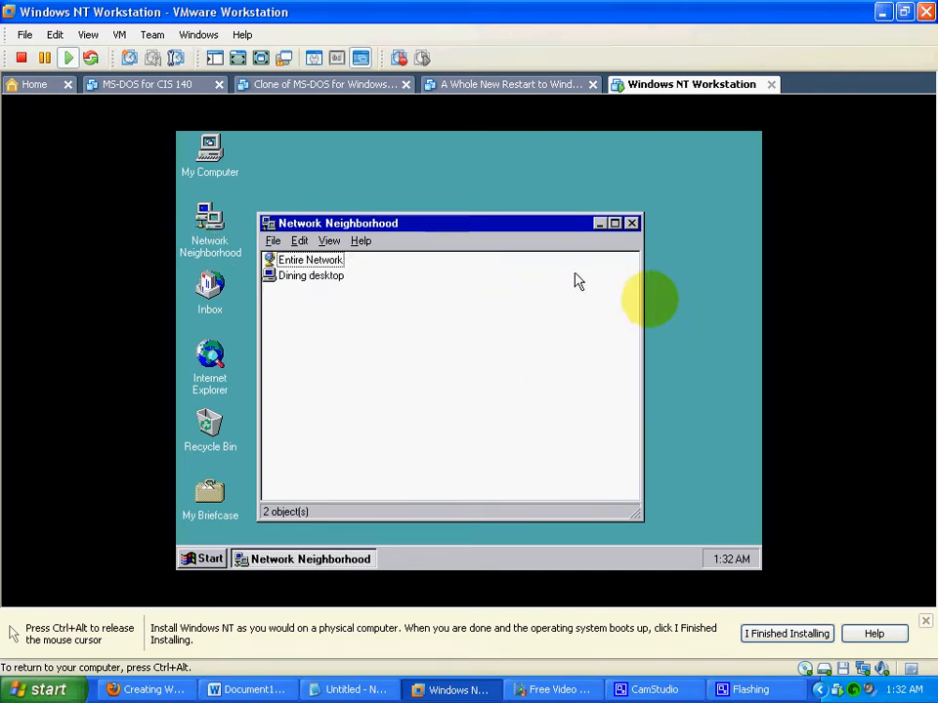
click(632, 224)
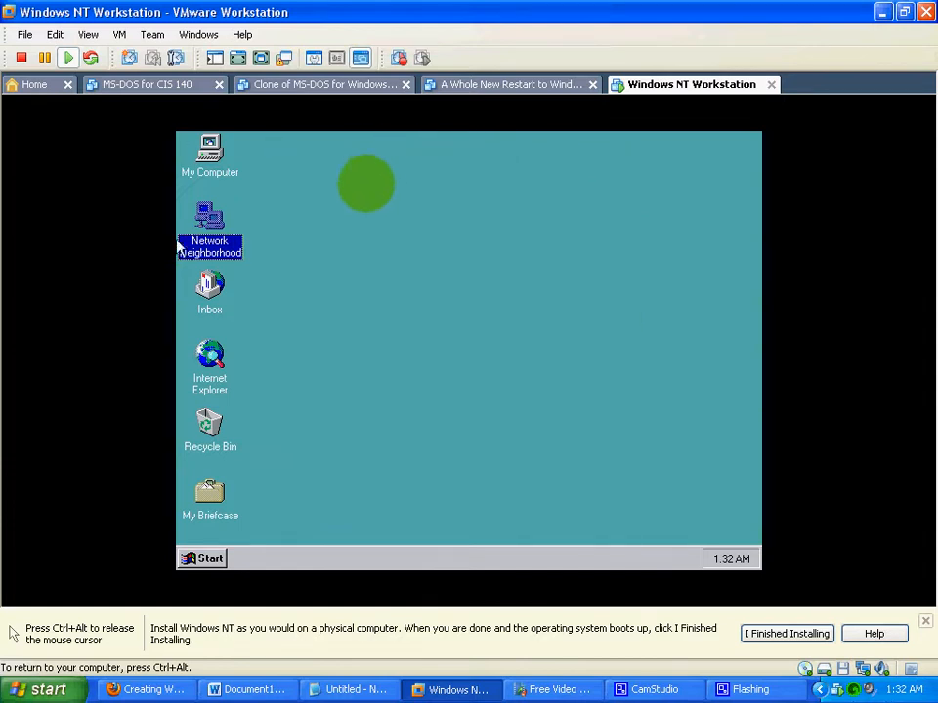
- Open My Briefcase, look at its help topics and its File, Edit and View commands, and close it
double_click(215, 499)
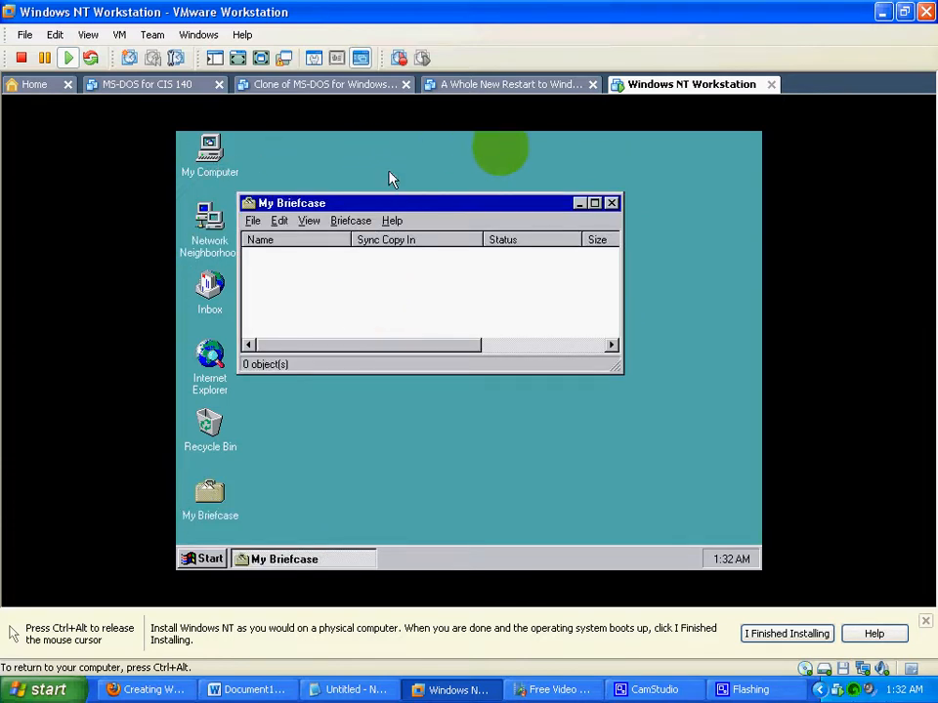
click(391, 221)
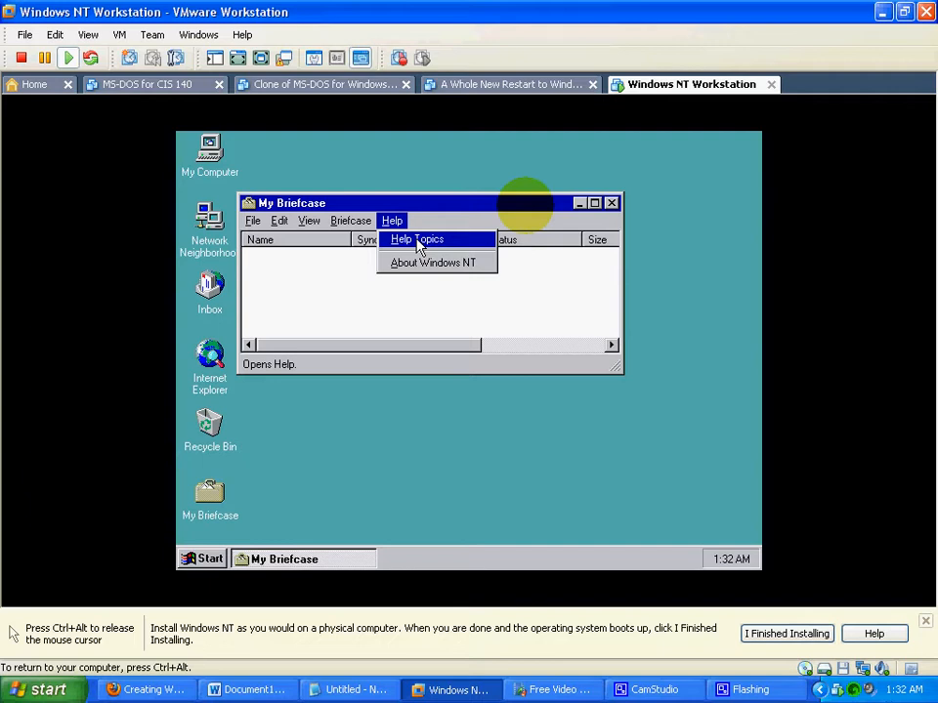
click(418, 243)
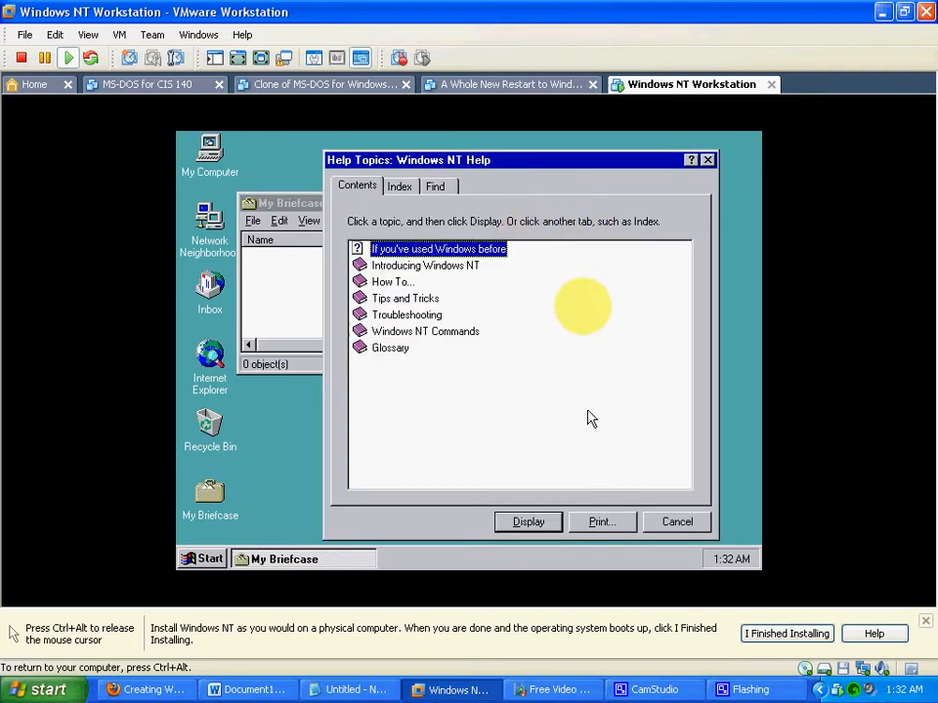
click(707, 160)
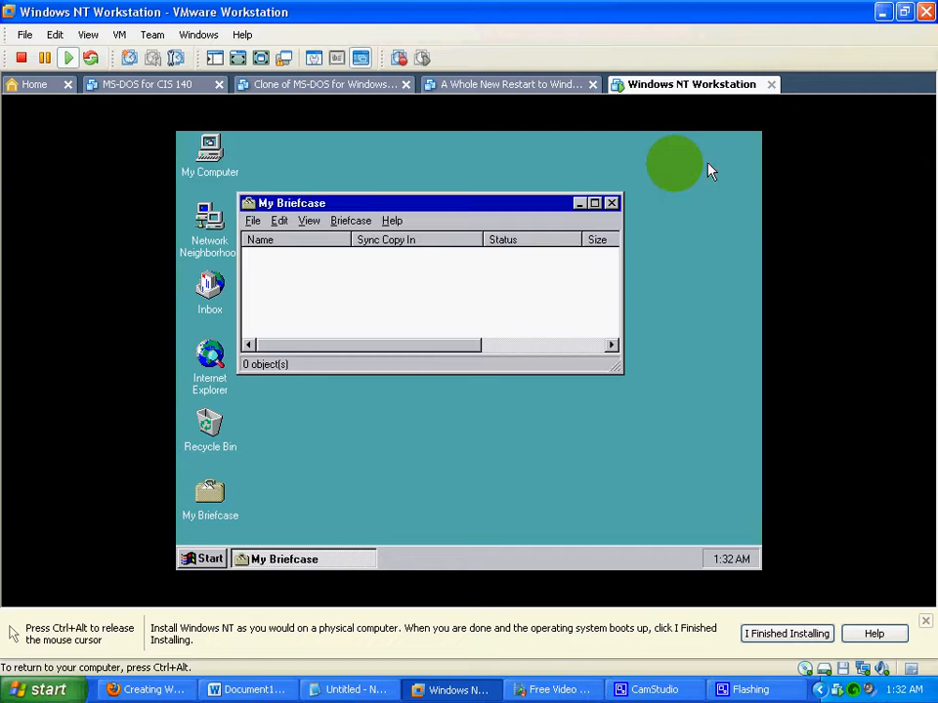
click(254, 221)
mouse_move(277, 225)
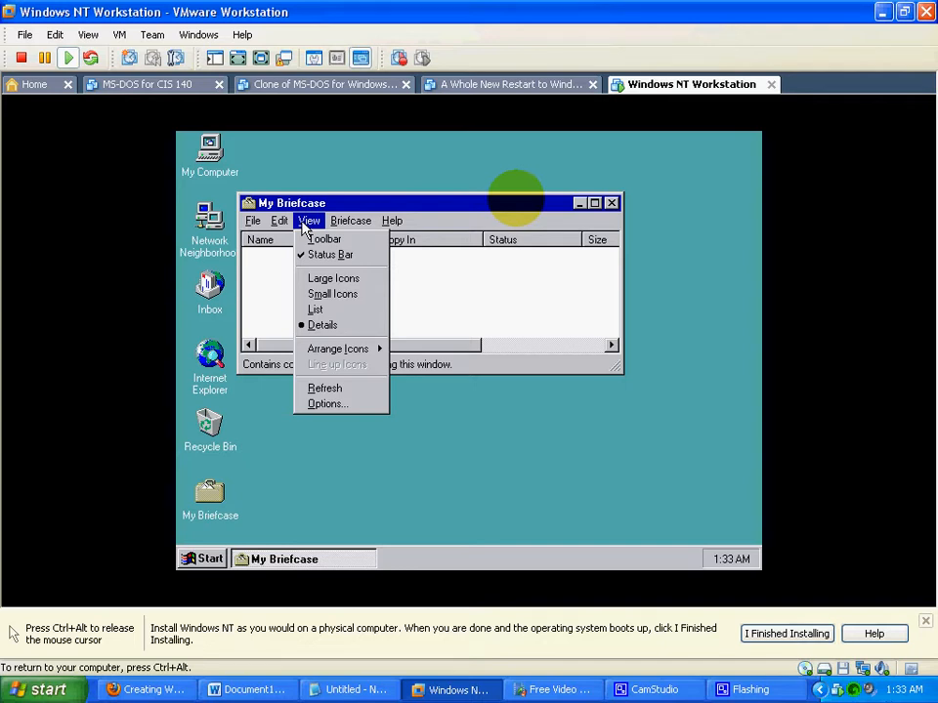
click(611, 205)
click(611, 204)
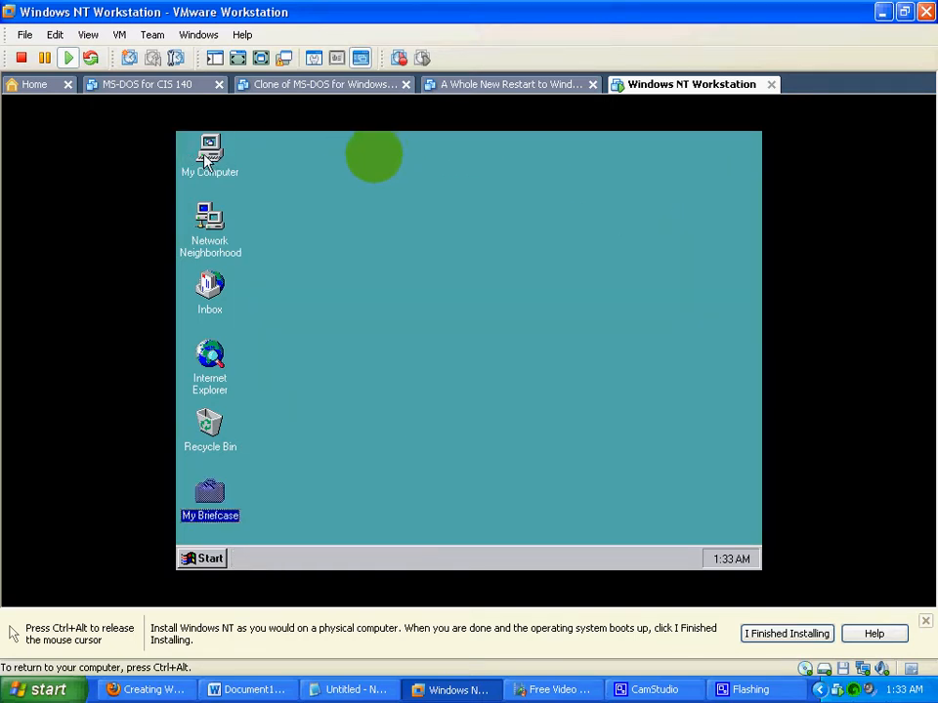
- Open Control Panel from My Computer and maximize its window
double_click(207, 156)
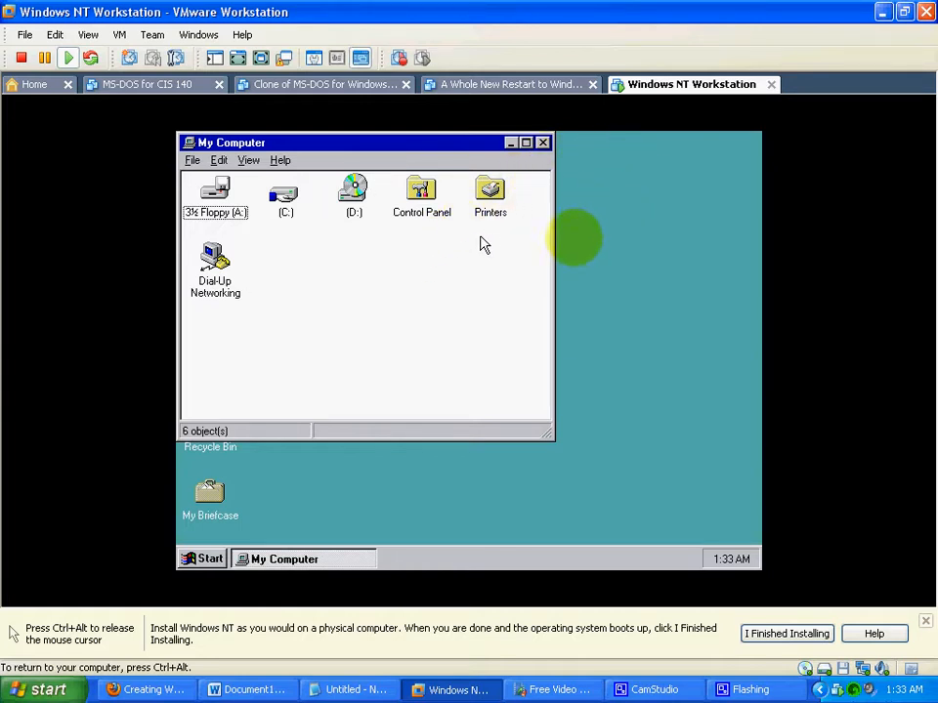
double_click(424, 193)
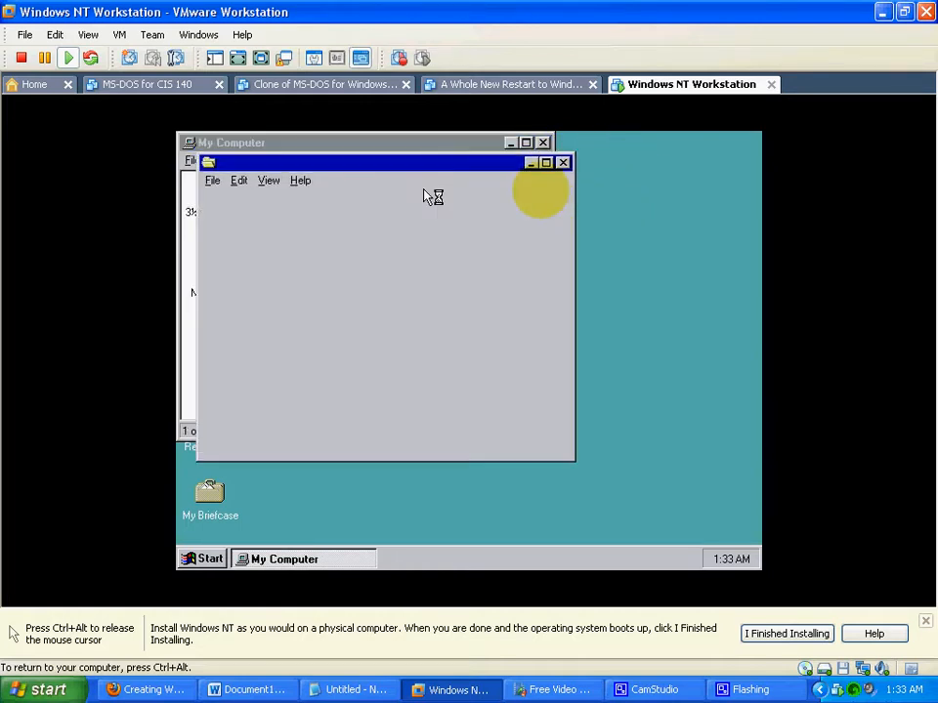
click(547, 163)
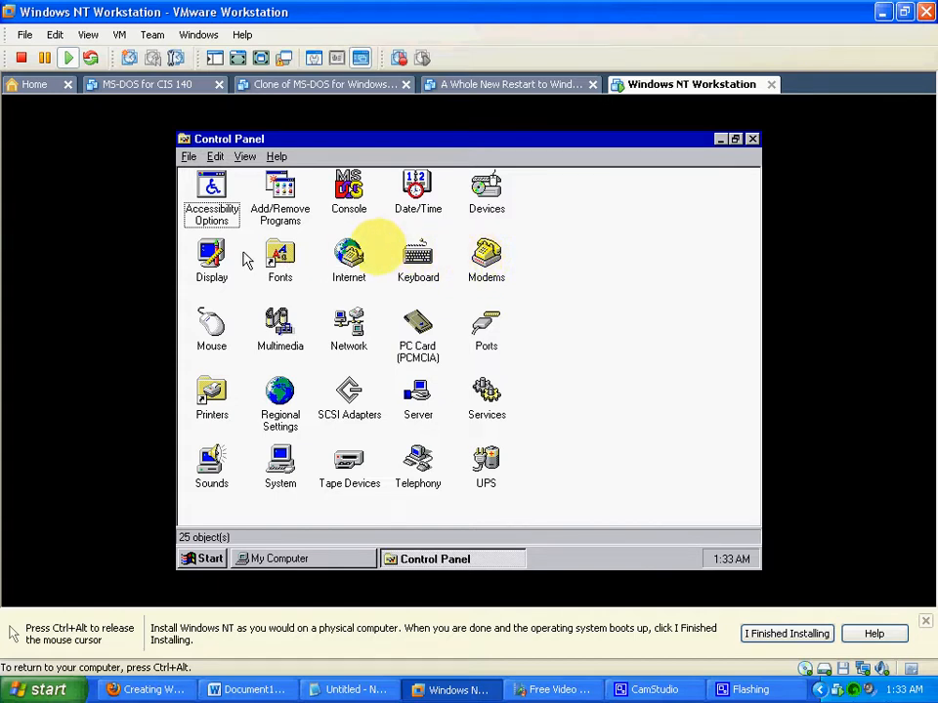
- Open the Display properties and choose Scottie as the desktop background pattern
double_click(211, 256)
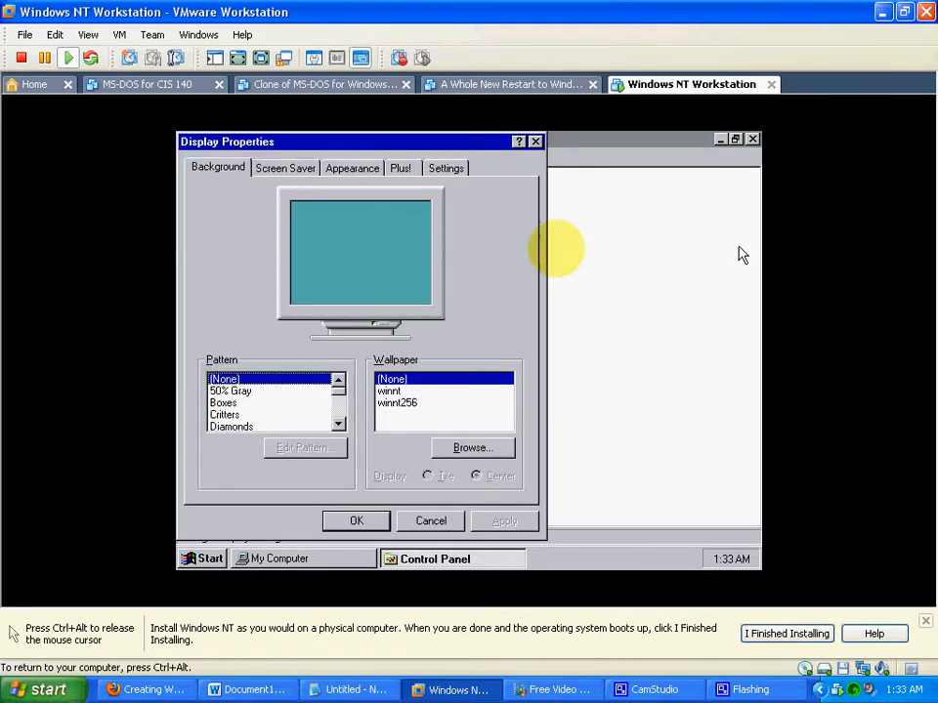
click(339, 425)
click(339, 425)
click(339, 425)
click(339, 425)
click(339, 425)
click(240, 391)
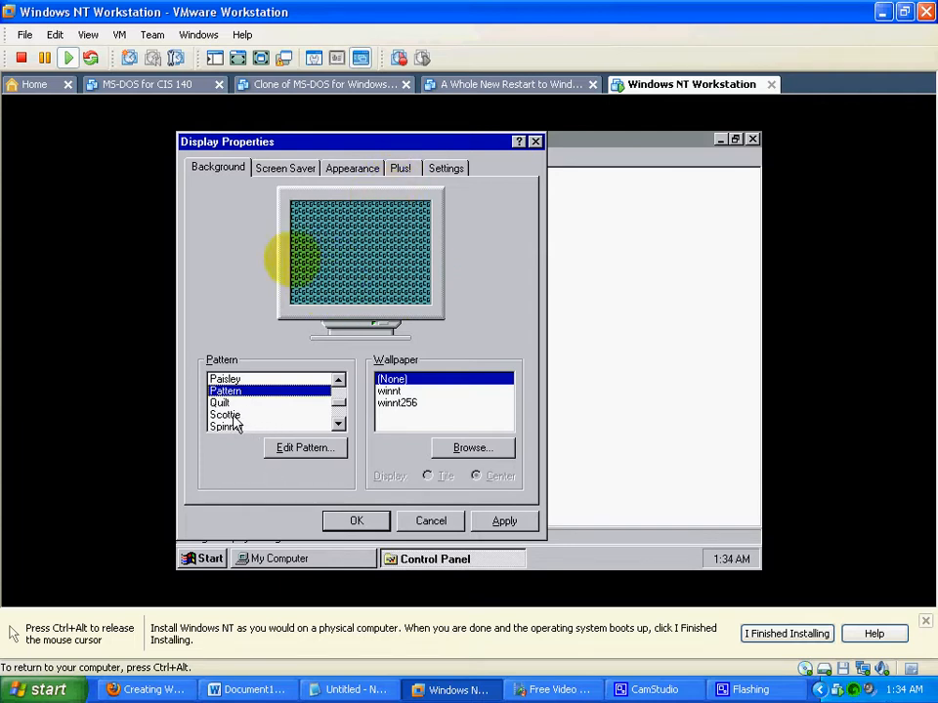
click(279, 415)
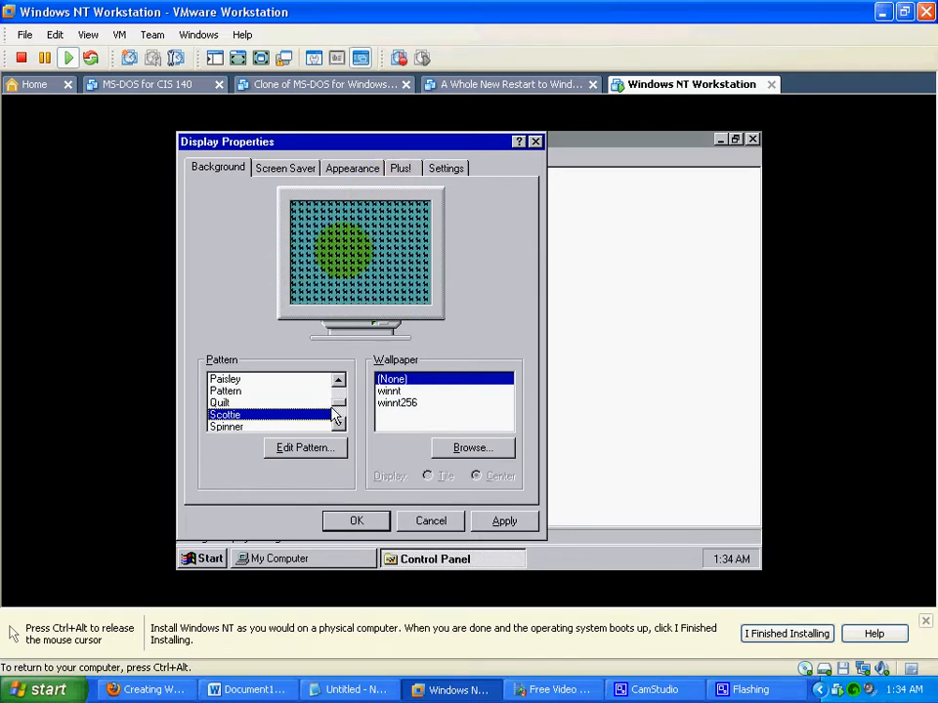
- Try Blank Screen as the screen saver, and choose Mystify instead
click(283, 169)
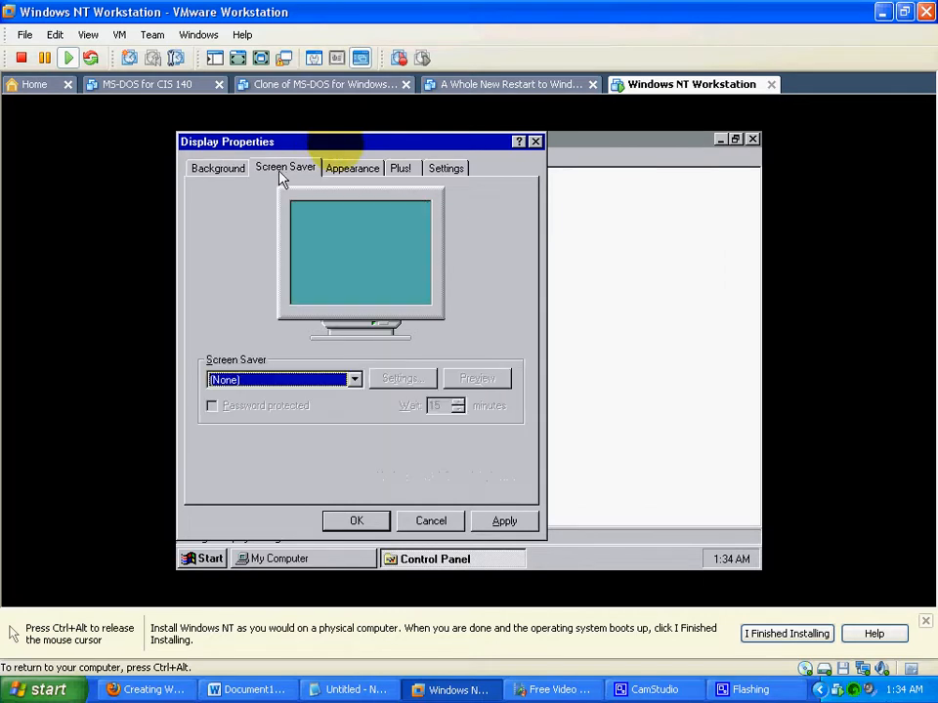
click(354, 380)
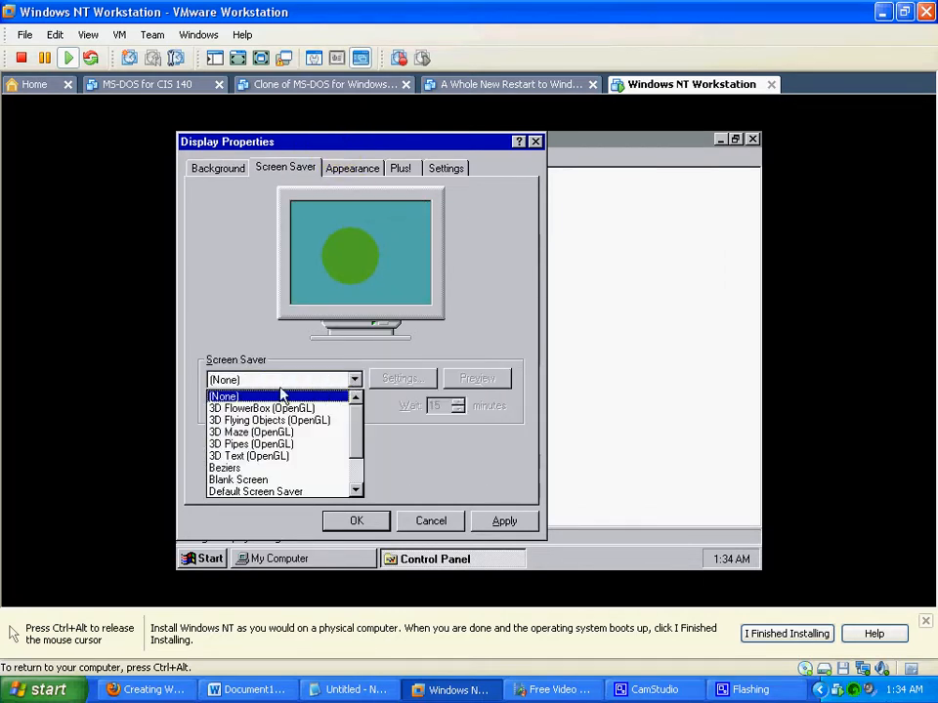
click(254, 484)
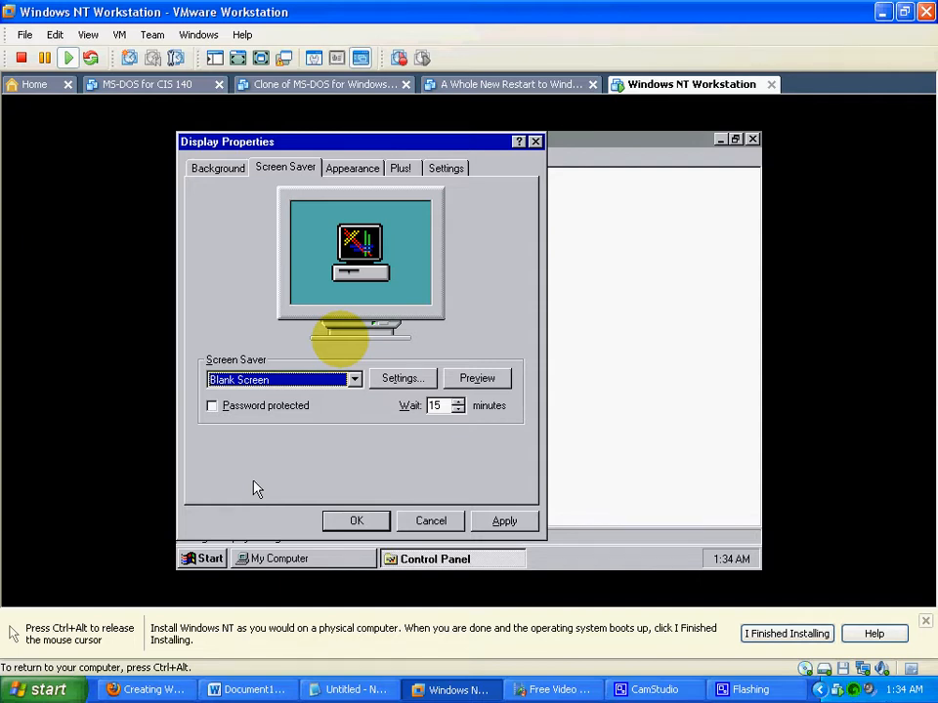
click(355, 381)
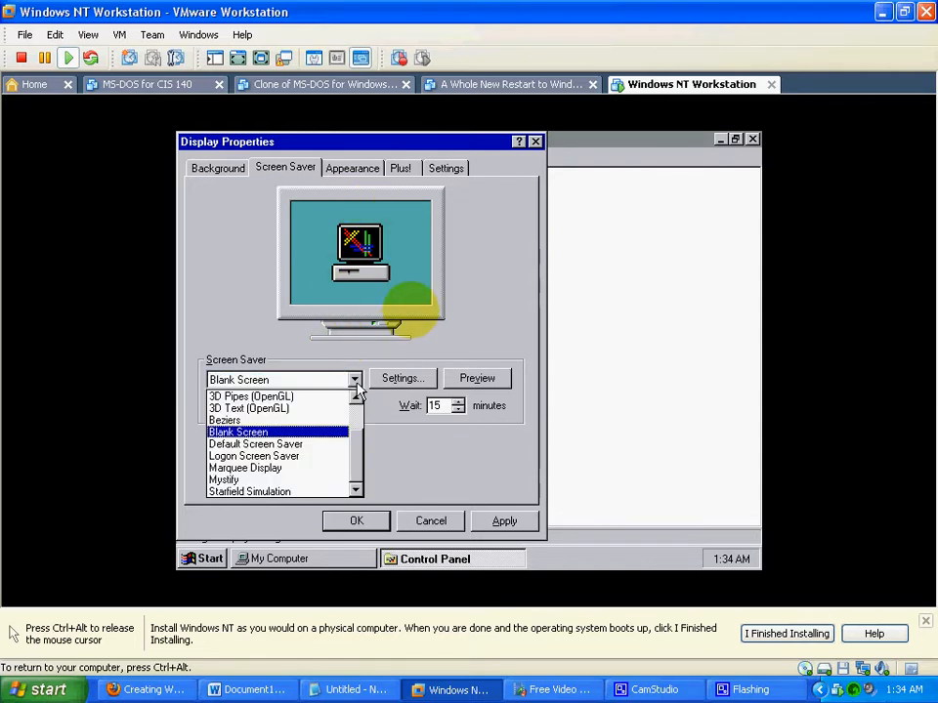
click(223, 481)
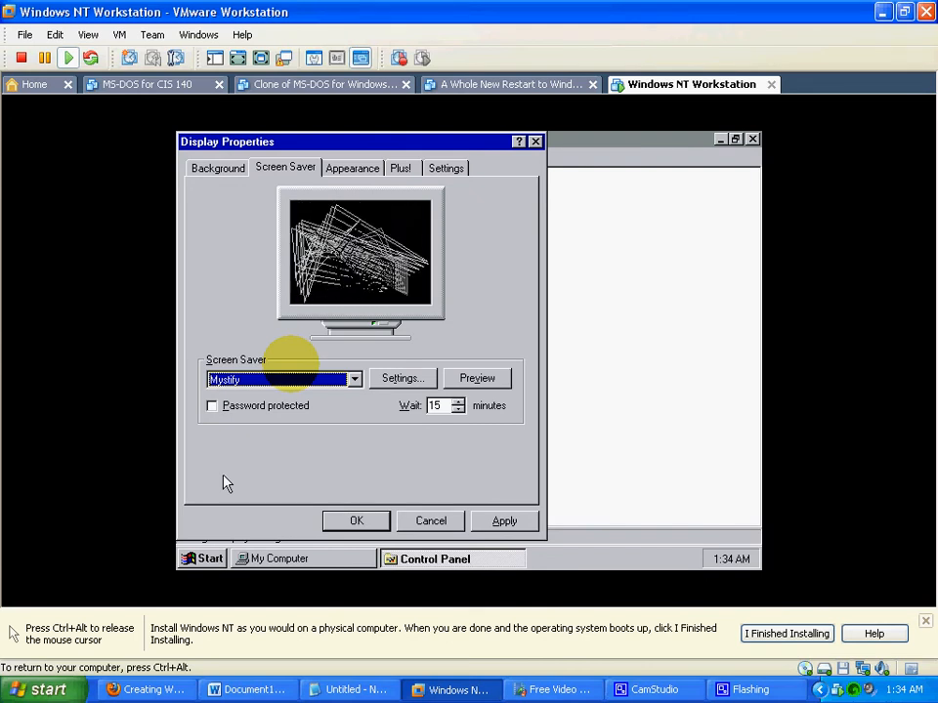
- Try the Lilac (large) and Rainy Day appearance schemes, and apply the Wheat scheme to the display instead
click(353, 171)
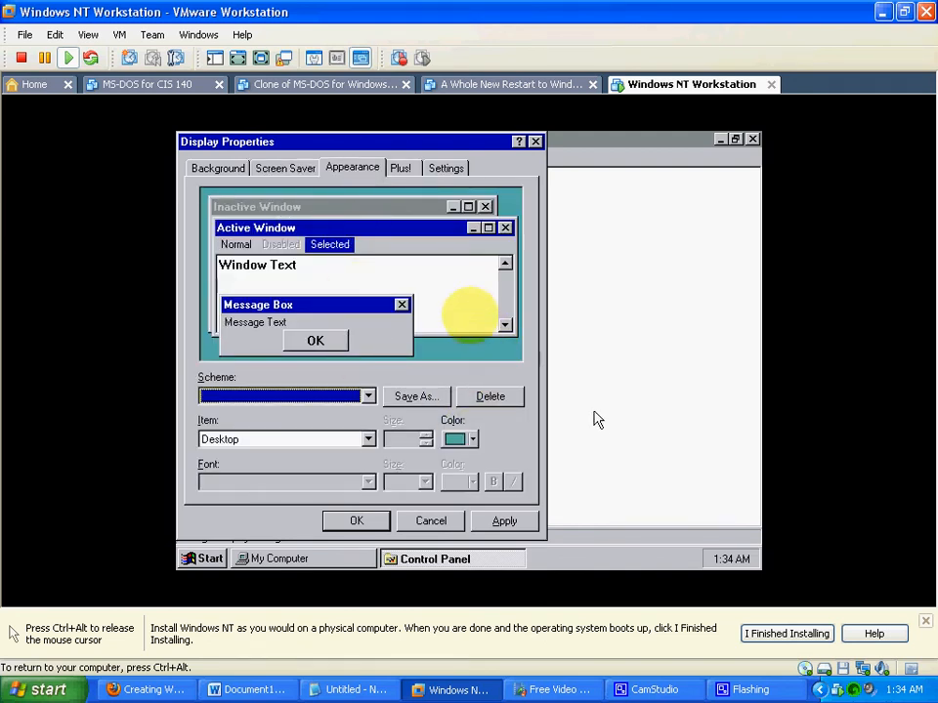
click(369, 396)
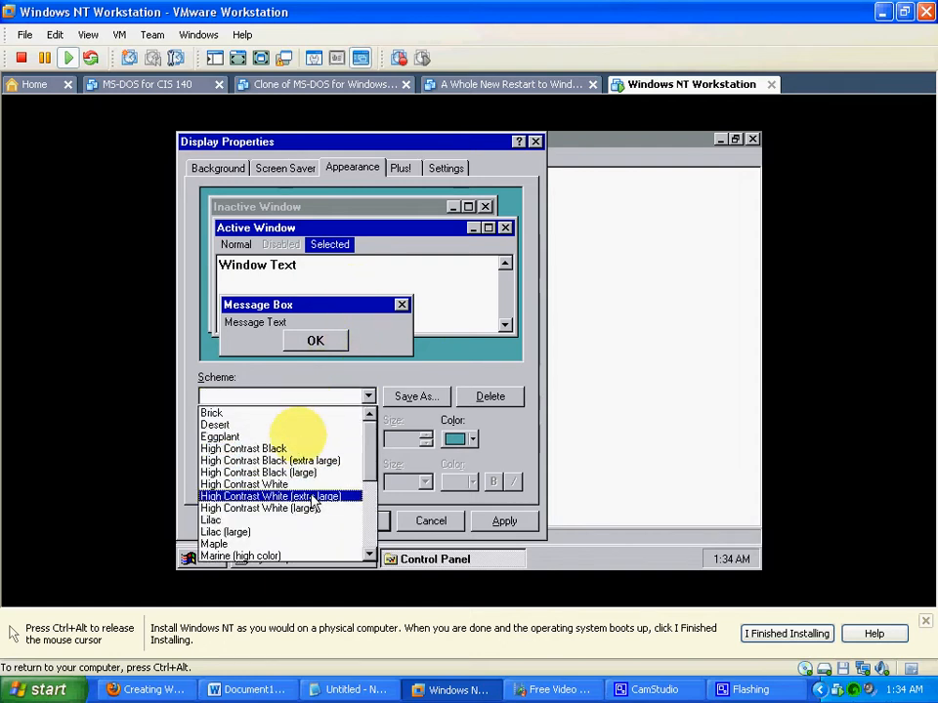
click(259, 534)
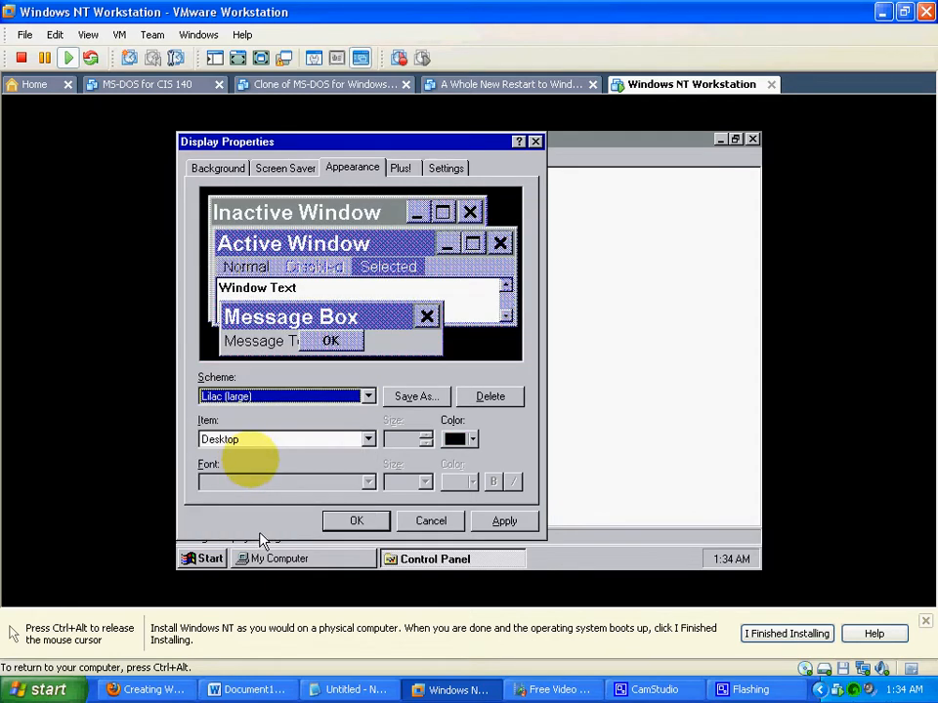
click(368, 397)
click(262, 473)
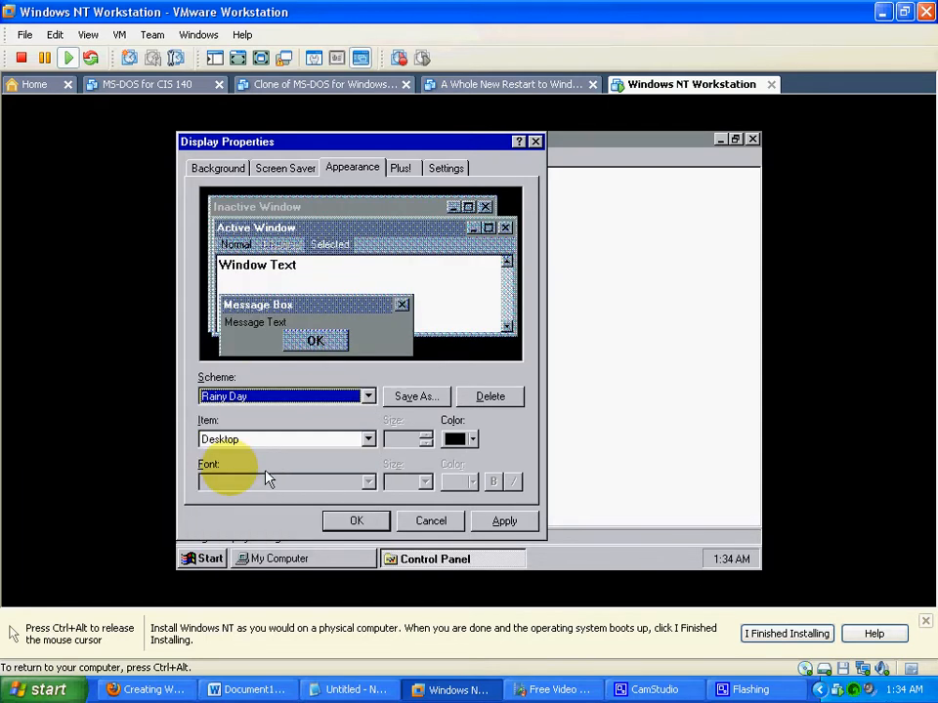
click(367, 398)
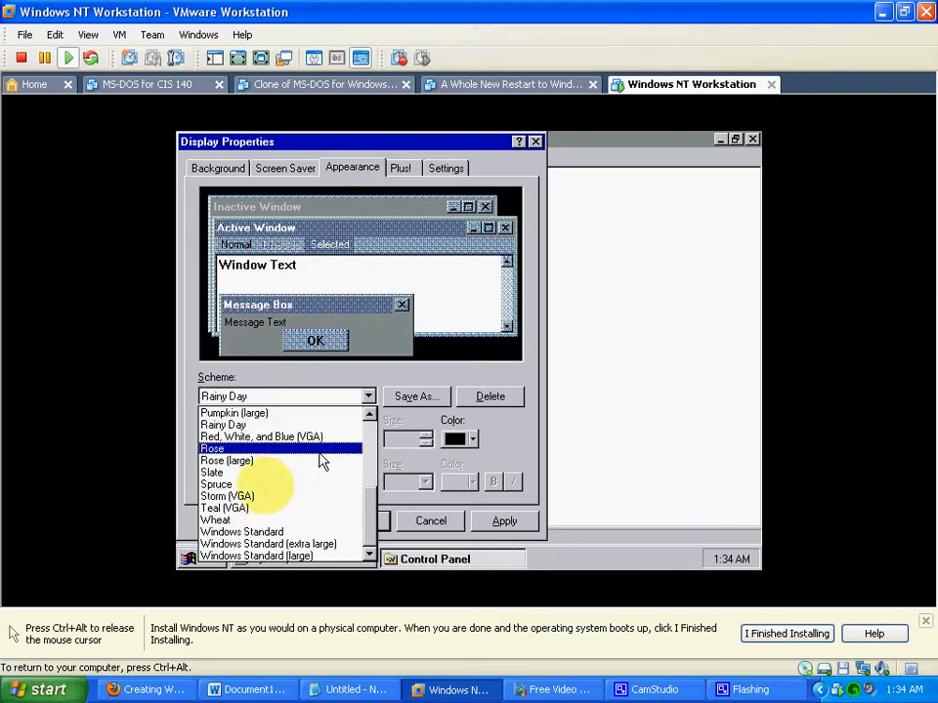
click(249, 519)
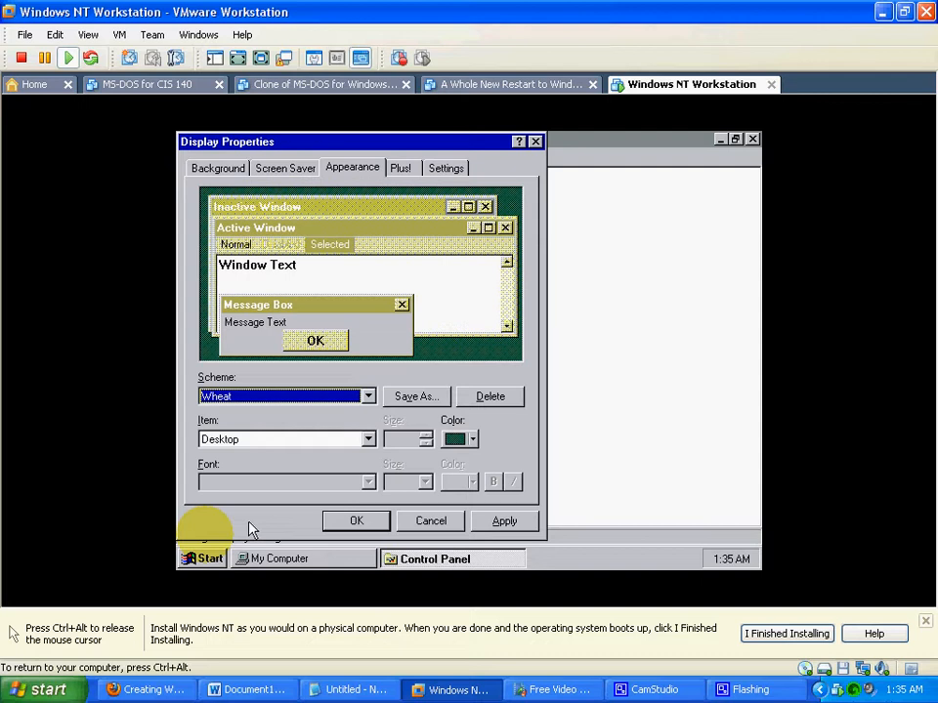
click(505, 521)
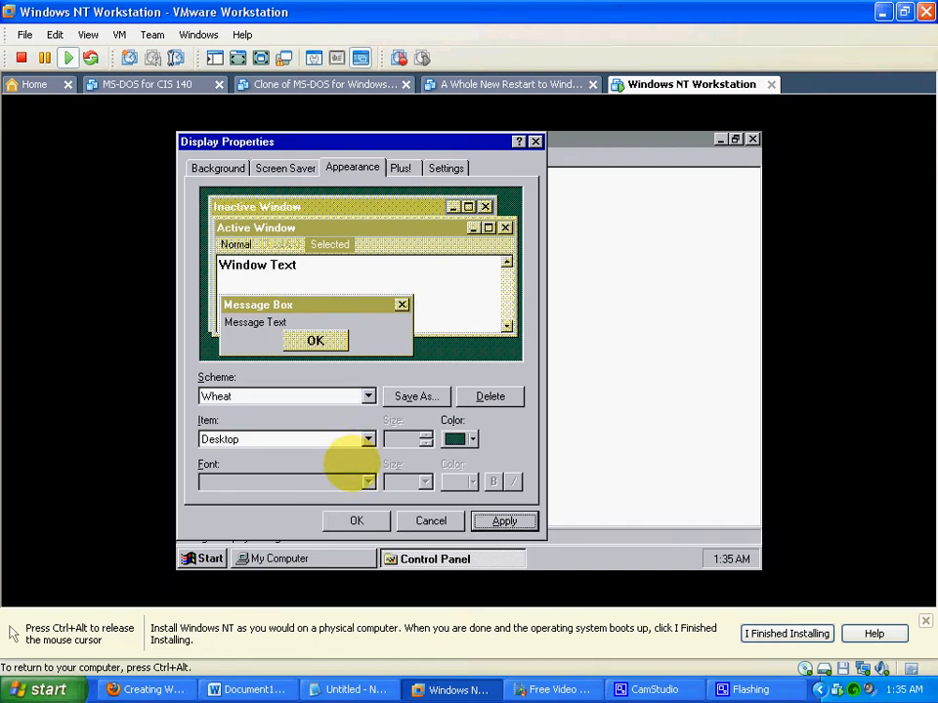
click(357, 522)
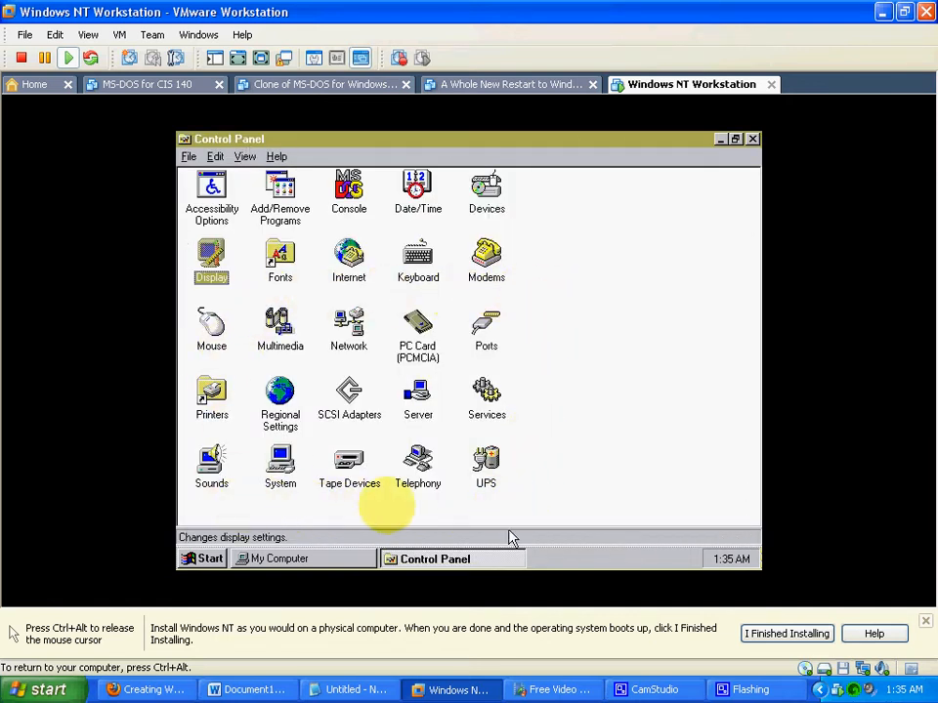
- Minimize Control Panel, maximize My Computer, and reopen Control Panel from it in a maximized window
click(721, 141)
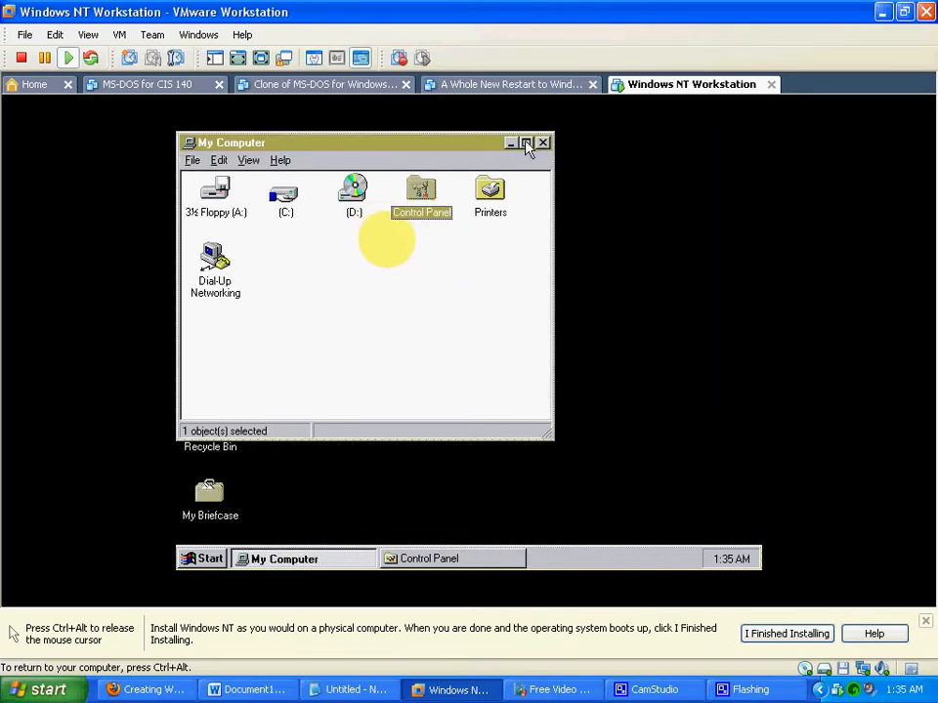
click(525, 143)
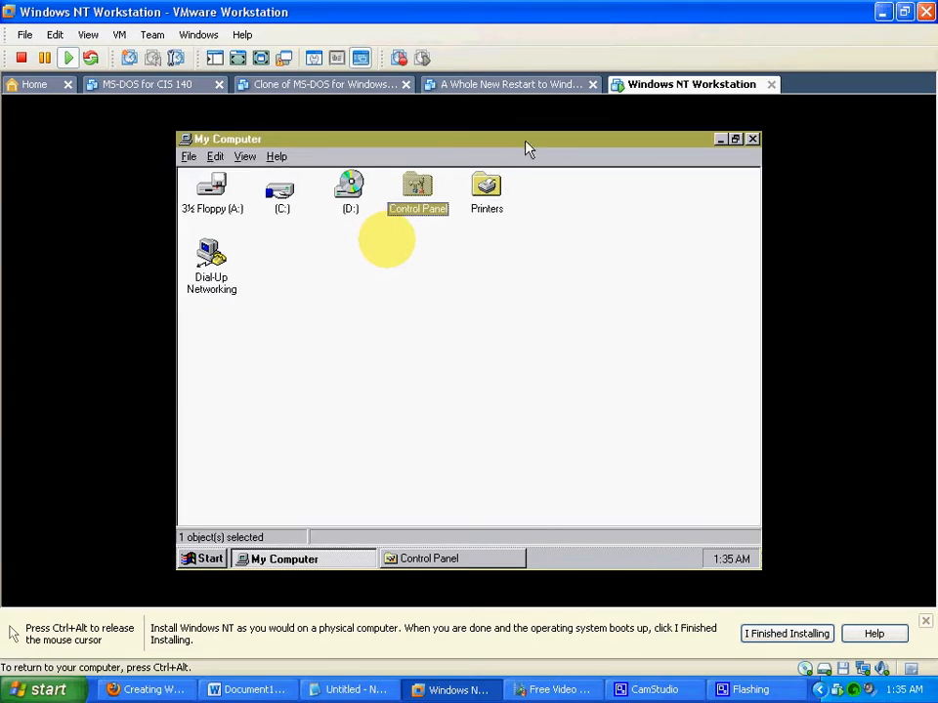
double_click(418, 192)
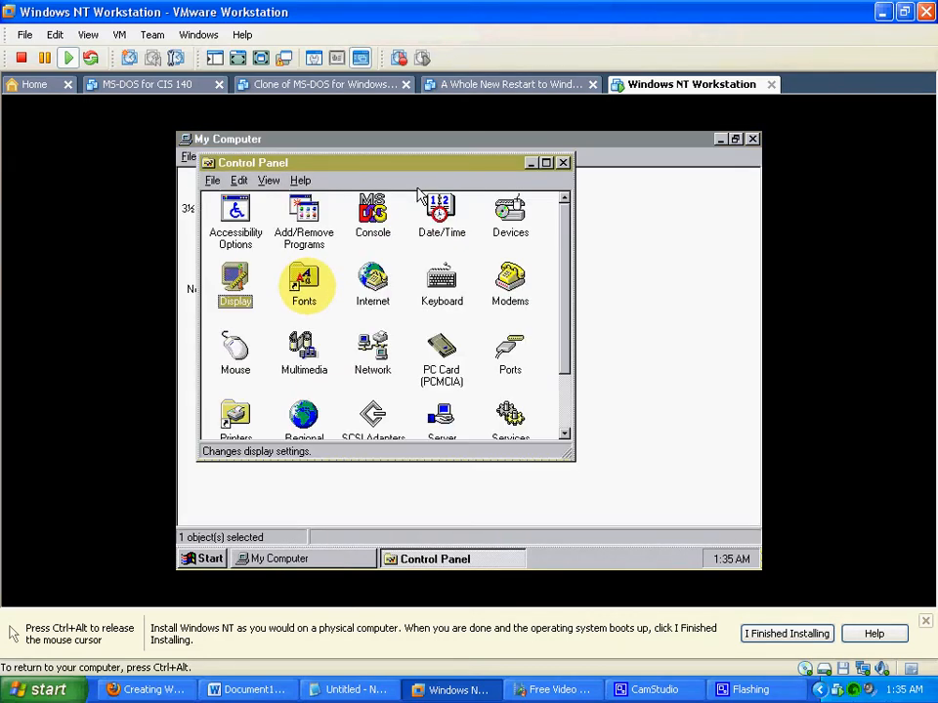
click(546, 163)
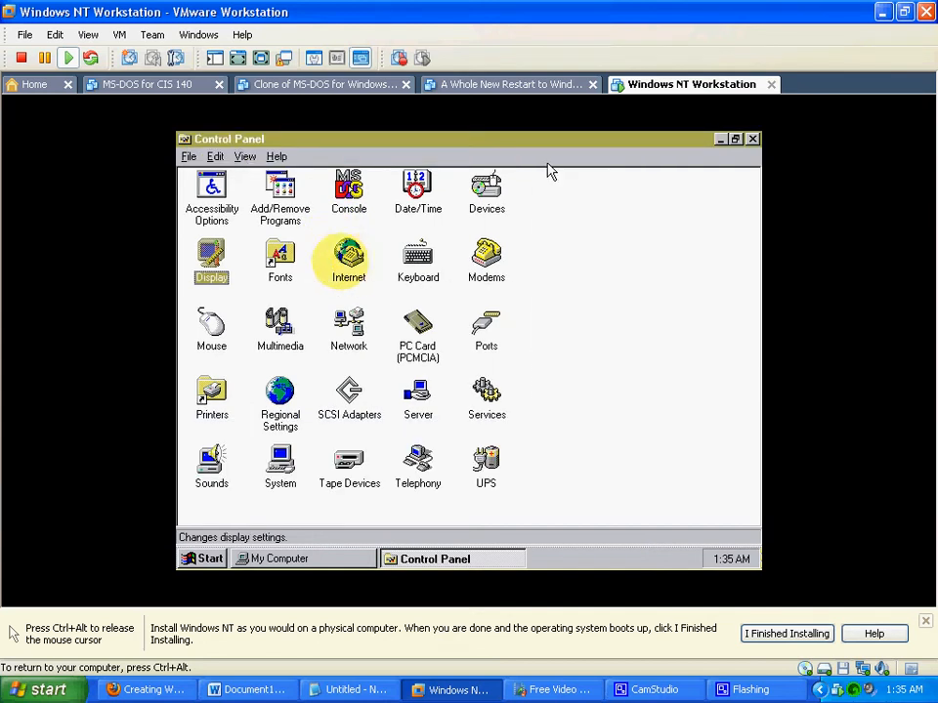
- Look through the button, pointer, motion and general settings in the Mouse properties, and close them
double_click(210, 329)
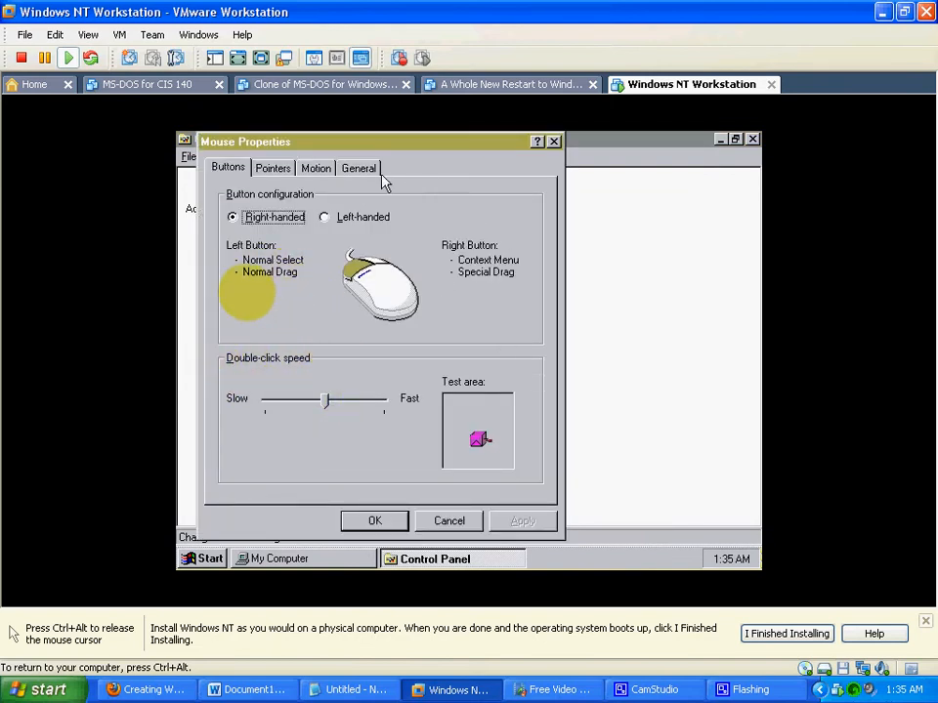
click(274, 180)
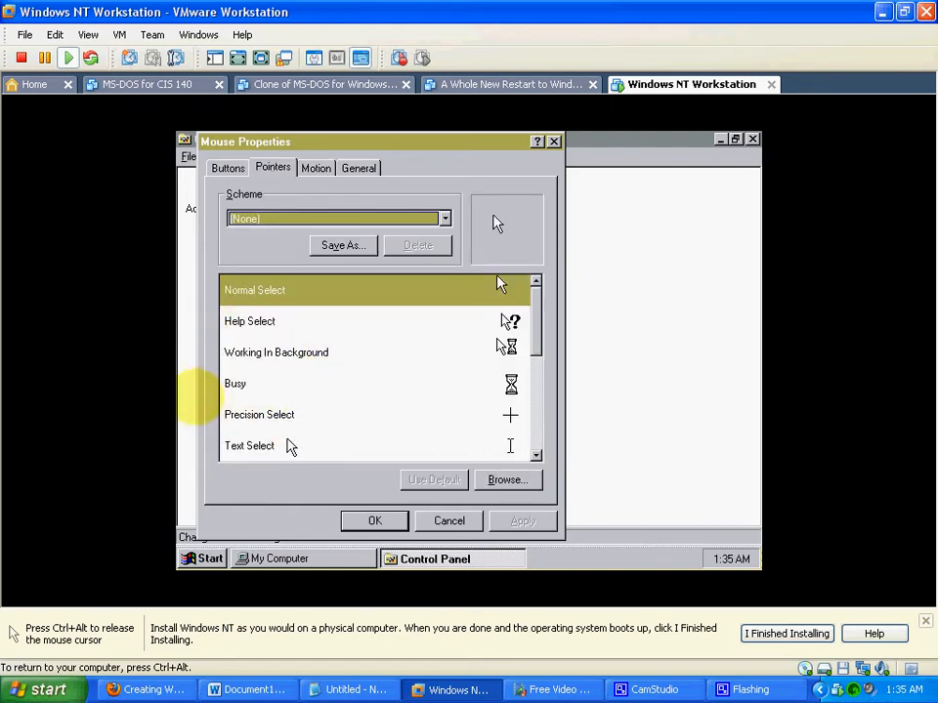
click(316, 170)
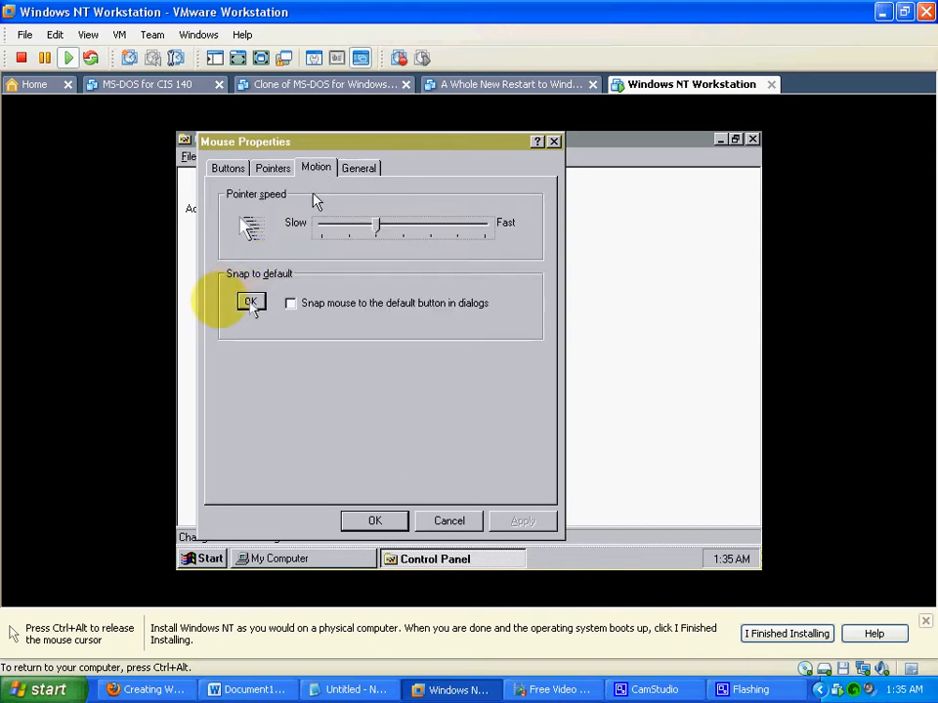
click(358, 170)
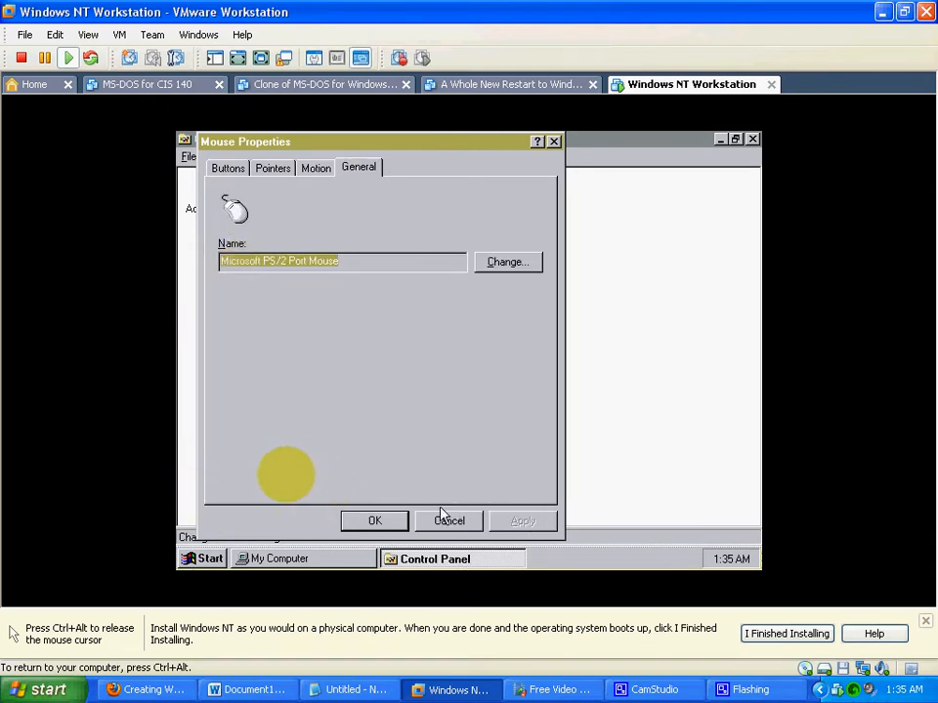
click(375, 522)
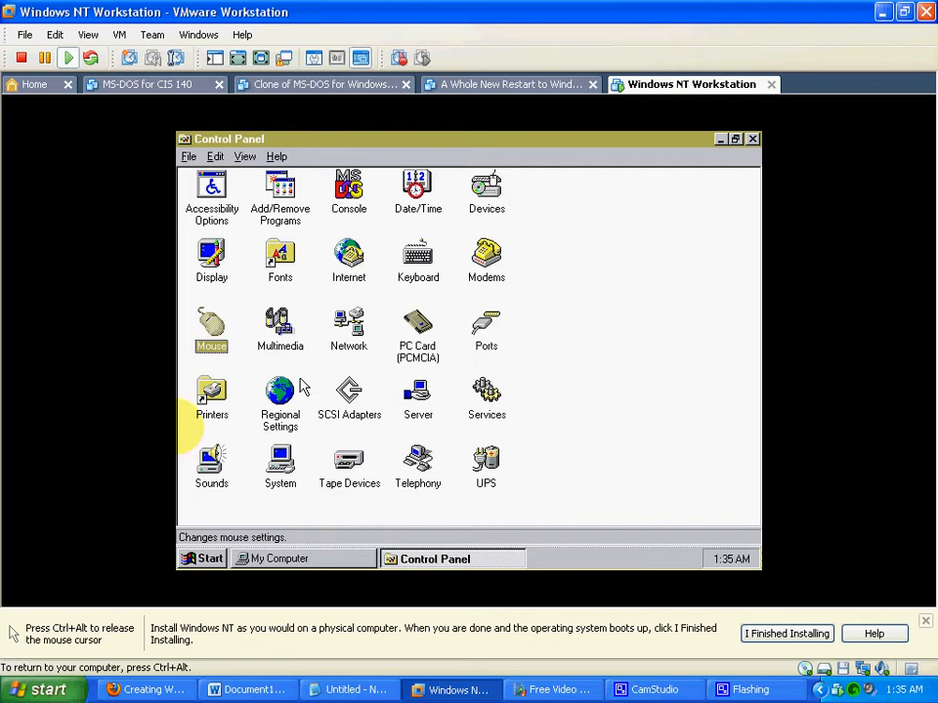
- View the Ports list and the general System properties from Control Panel, closing each one
click(489, 332)
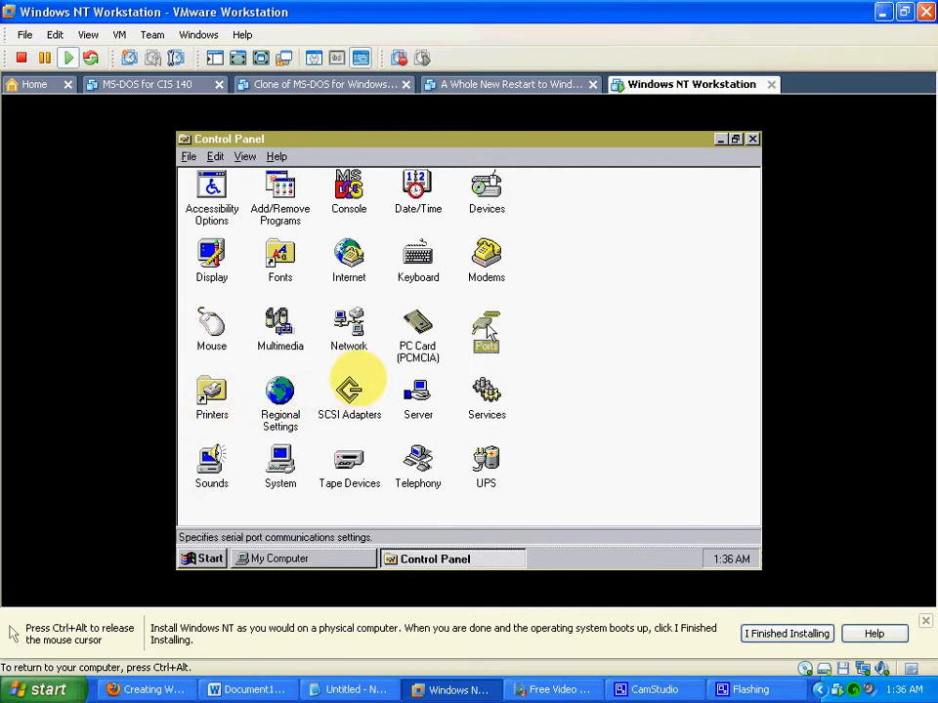
double_click(486, 330)
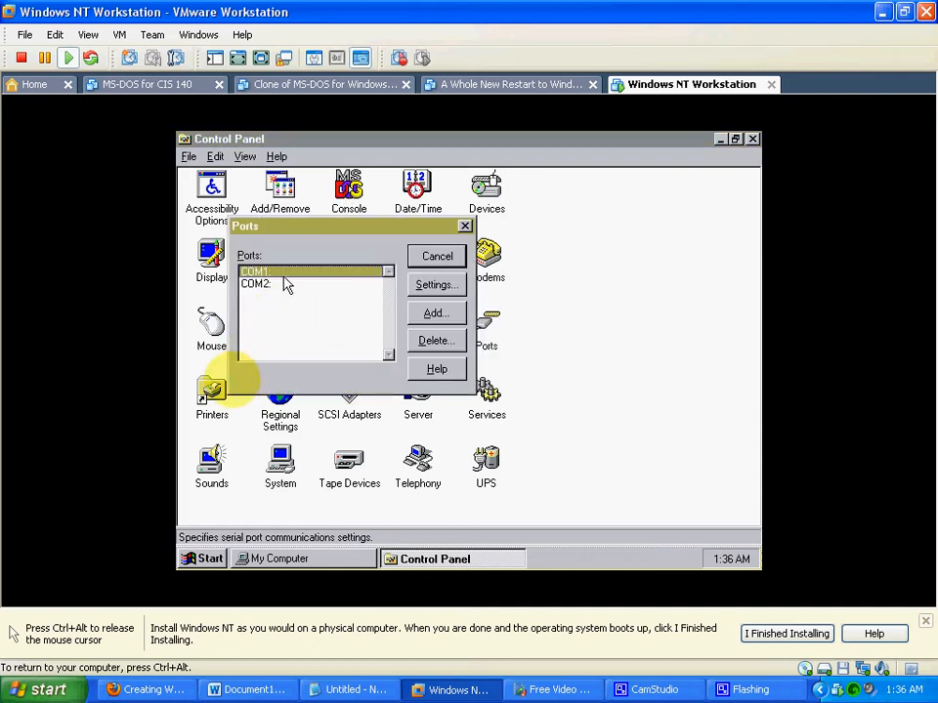
click(466, 228)
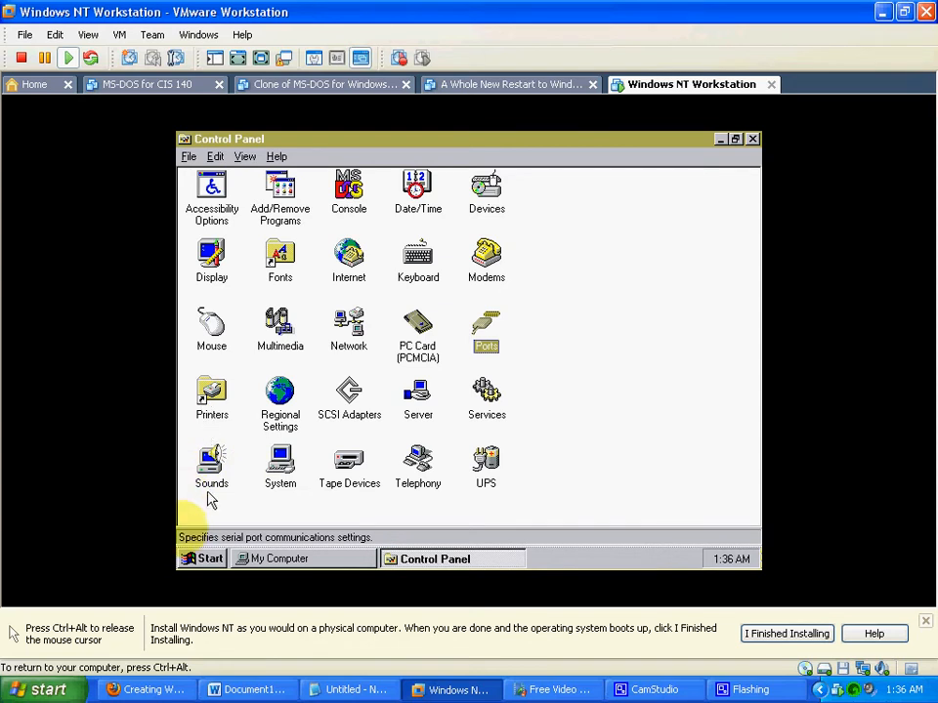
double_click(280, 467)
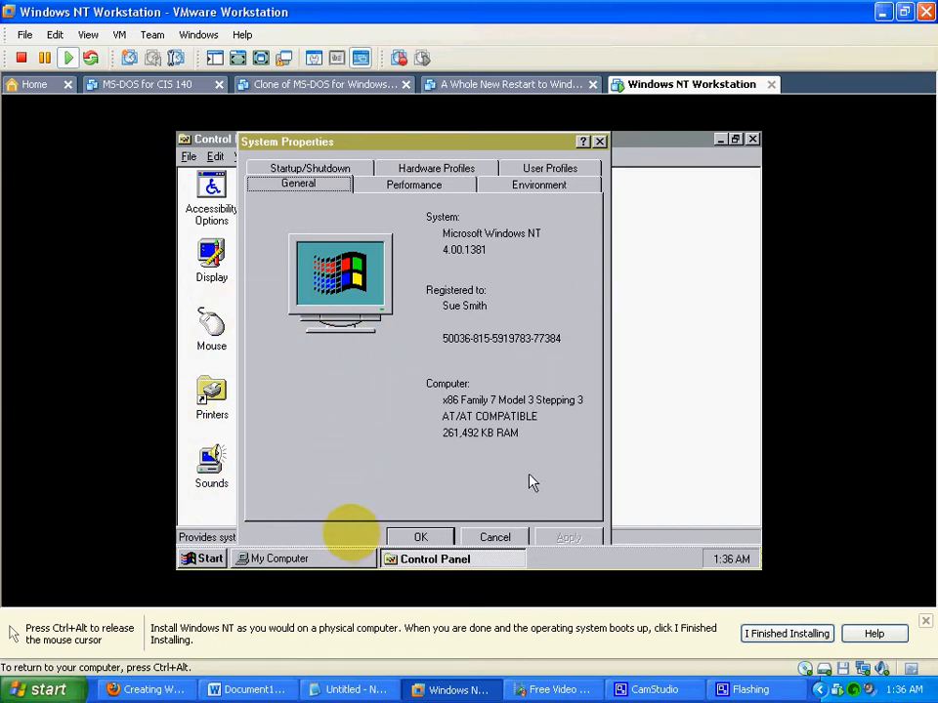
click(600, 143)
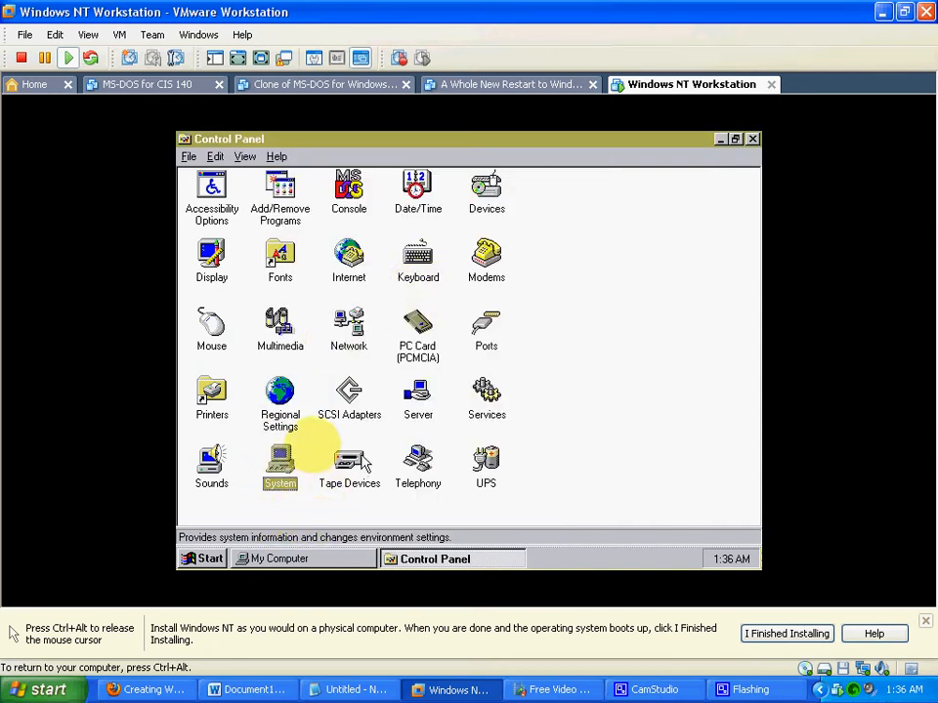
- Open the Telephony location information and try to close it without an area code
click(418, 461)
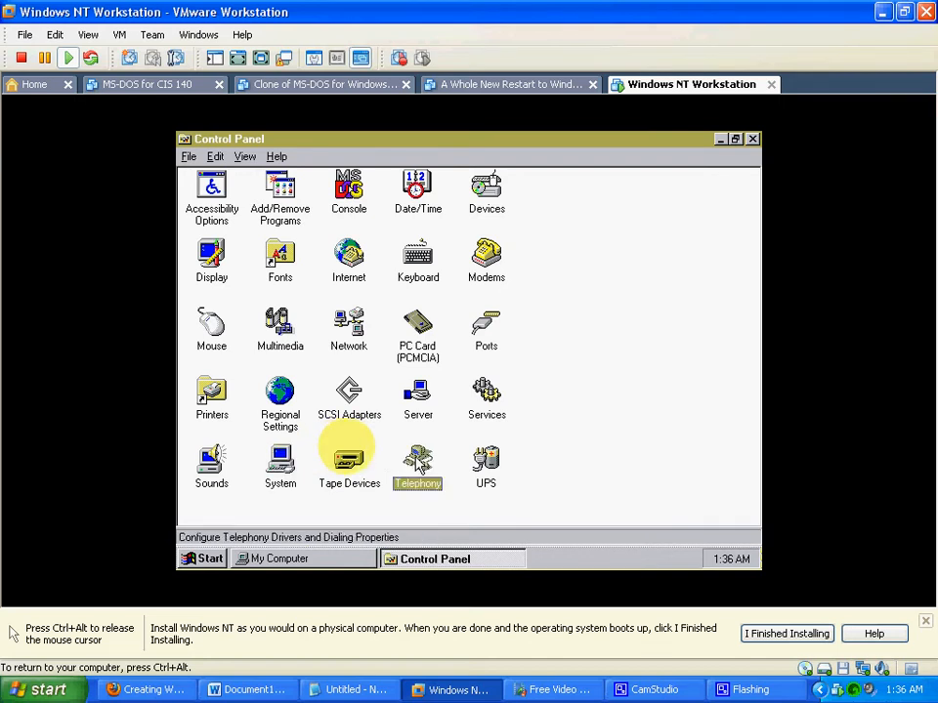
double_click(417, 463)
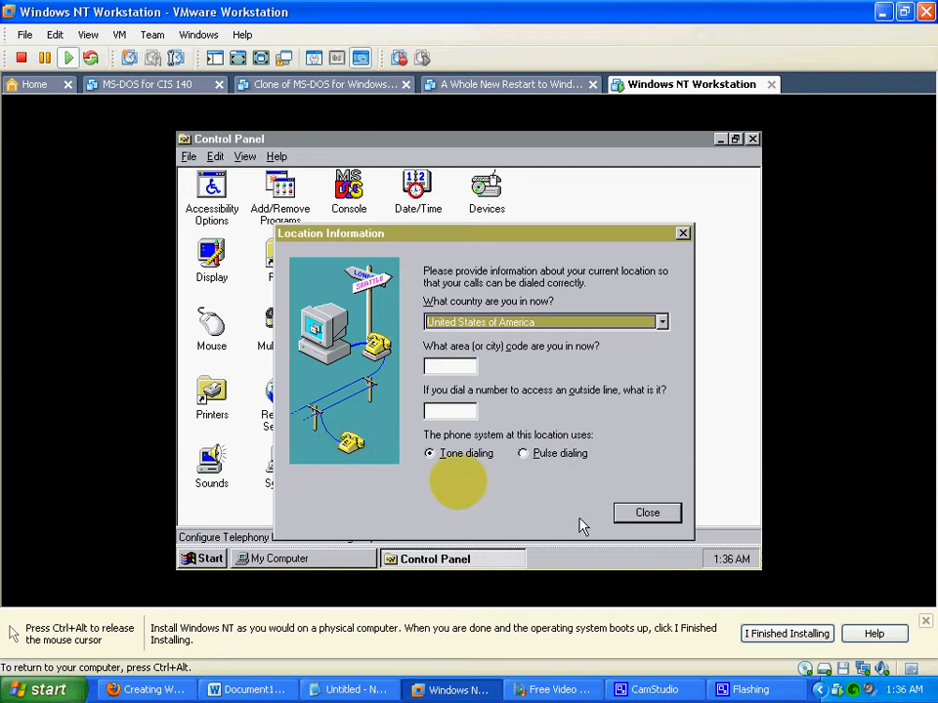
click(664, 518)
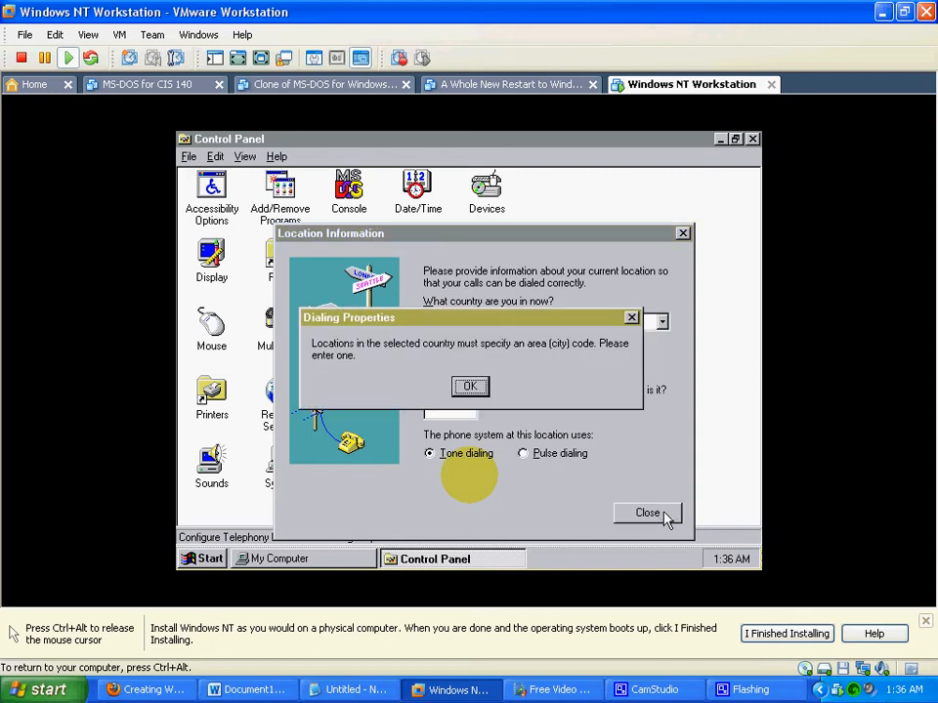
click(470, 387)
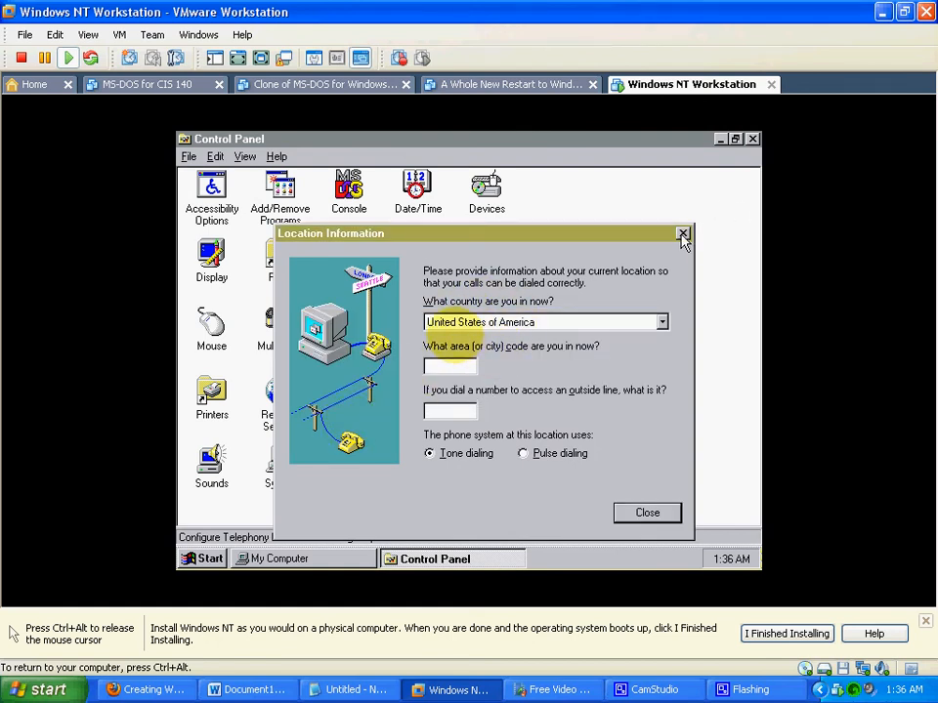
click(648, 514)
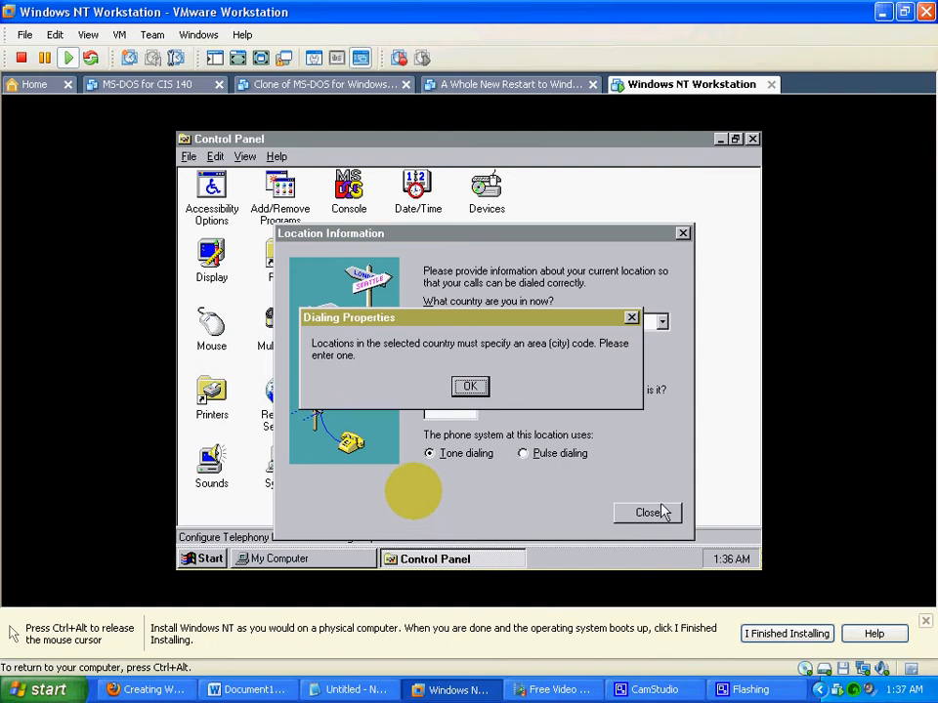
click(470, 386)
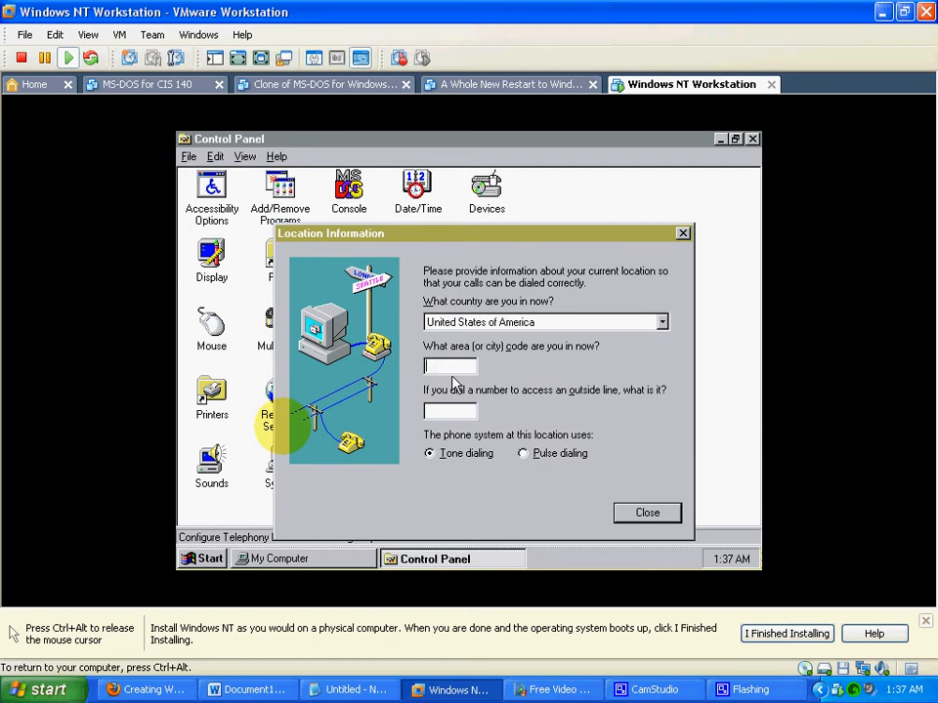
- Set the current location's area code to 97630, and leave the Dialing Properties without further changes
text(97630)
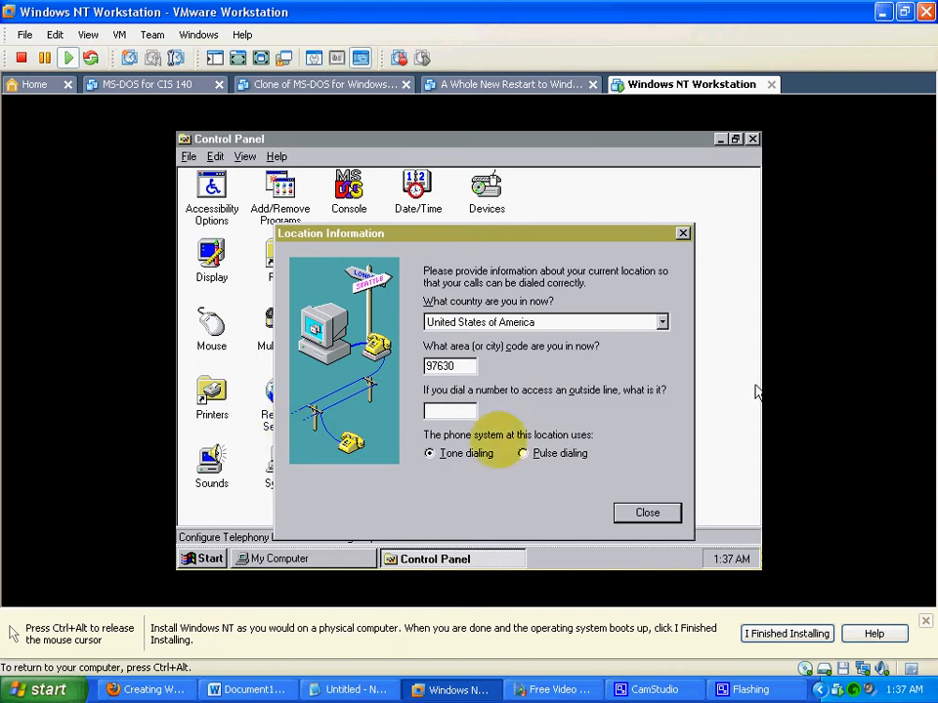
click(651, 515)
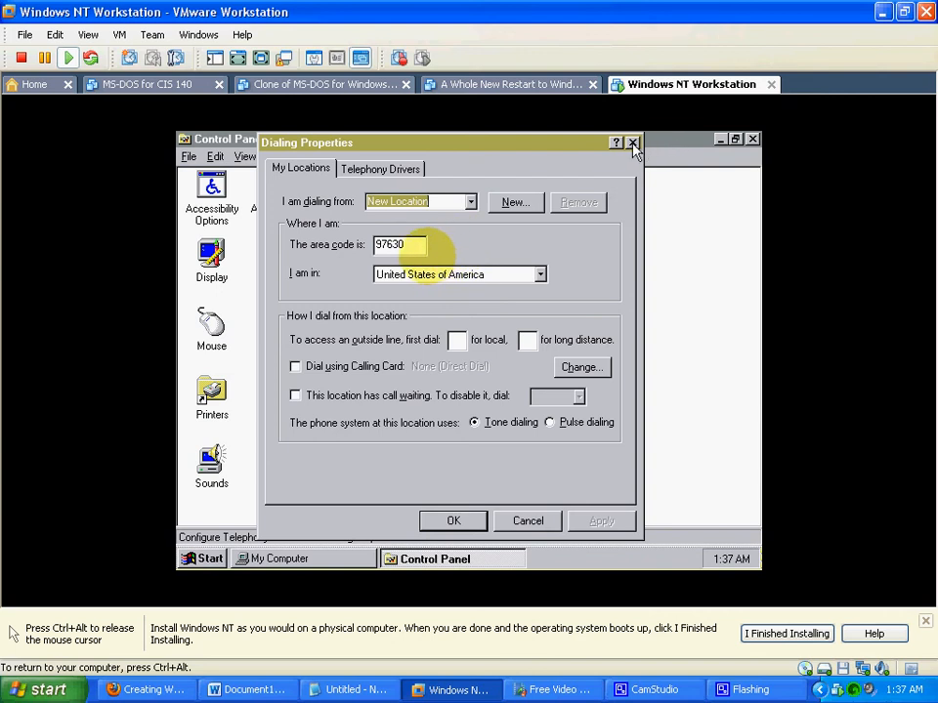
click(527, 522)
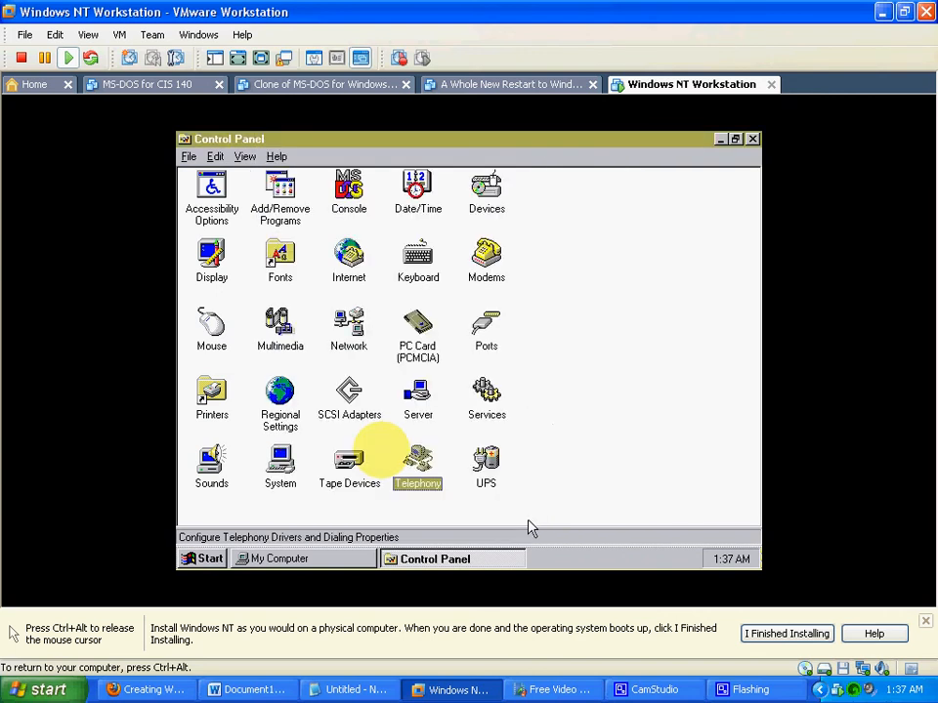
- View the UPS settings without changing them, and close both Control Panel and My Computer
double_click(488, 460)
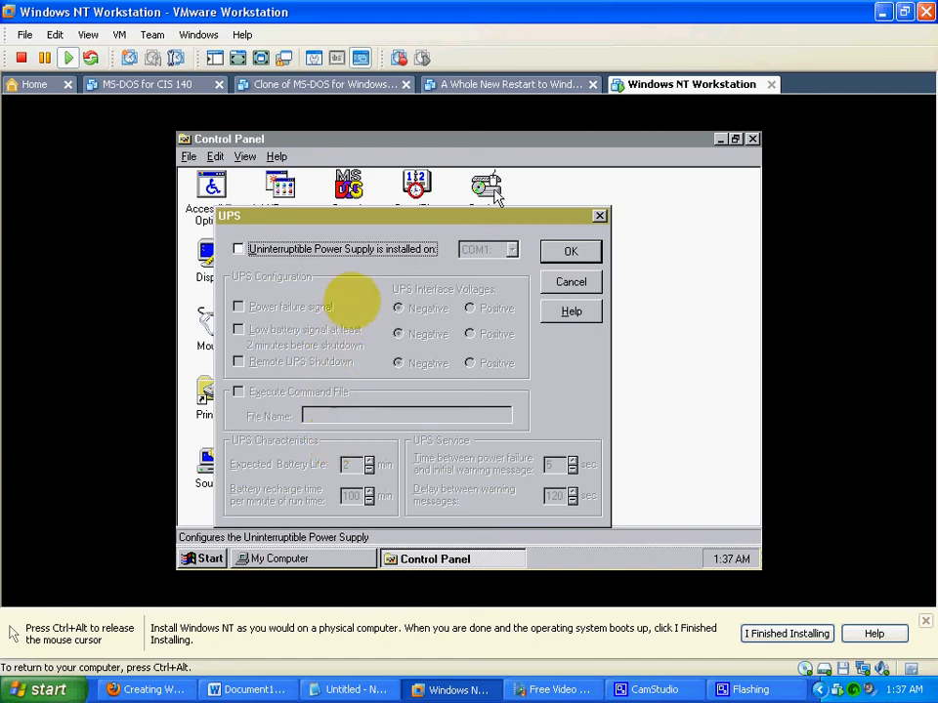
click(592, 287)
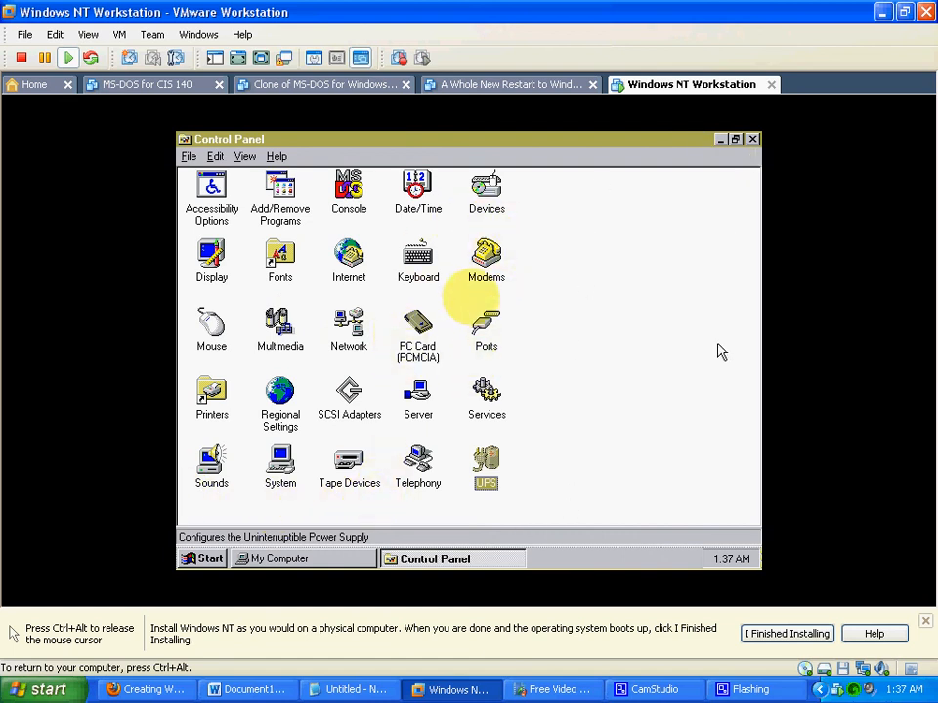
click(753, 140)
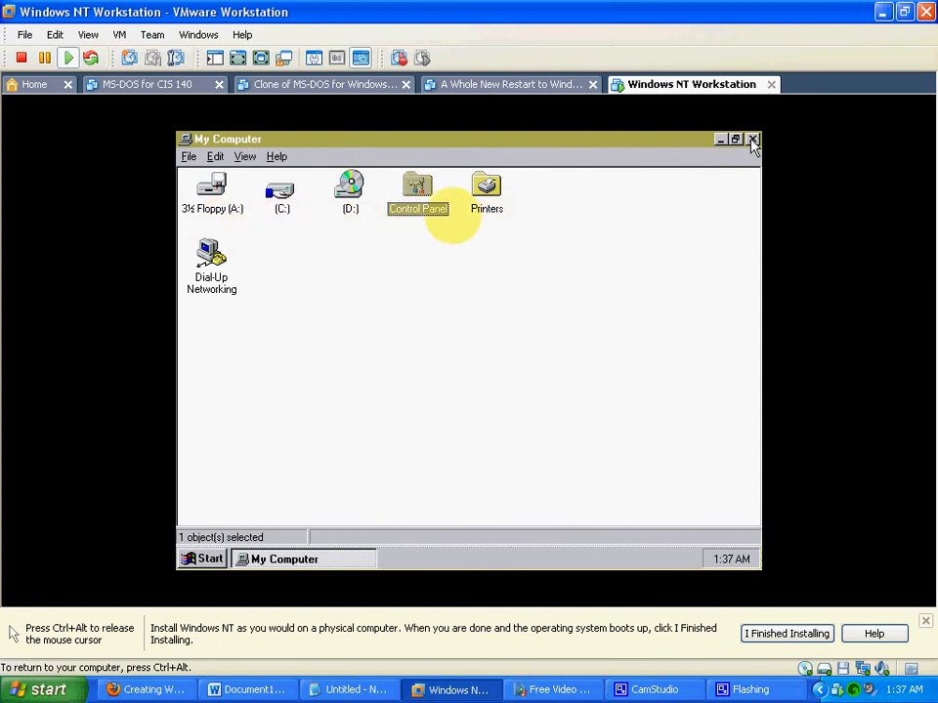
click(752, 140)
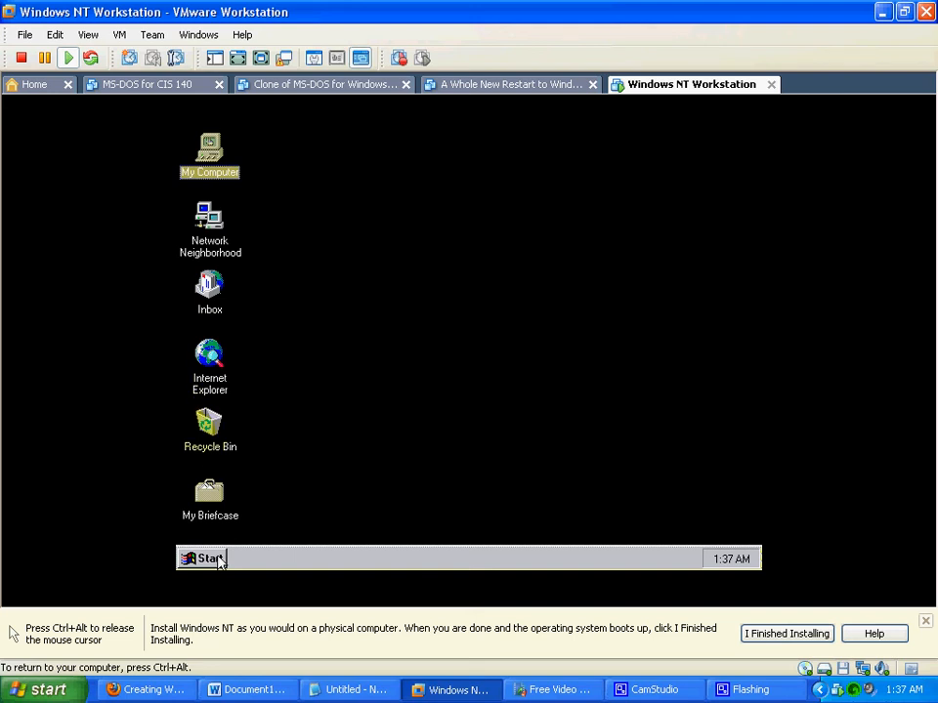
- Look through the Start menu's Programs, Documents, Settings and Find entries, and close it without launching anything
click(216, 560)
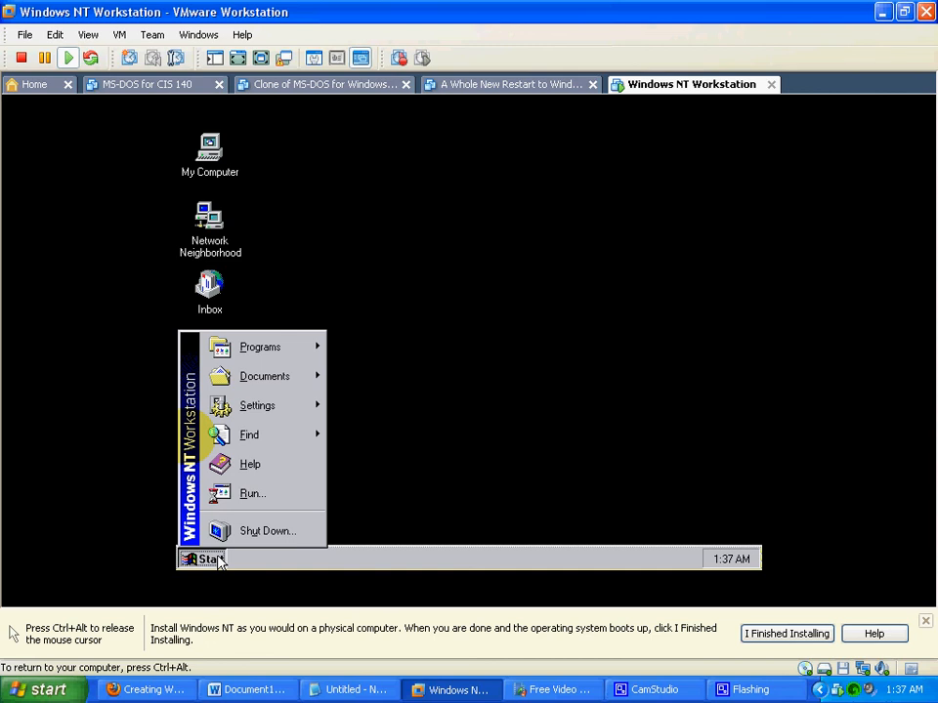
mouse_move(260, 350)
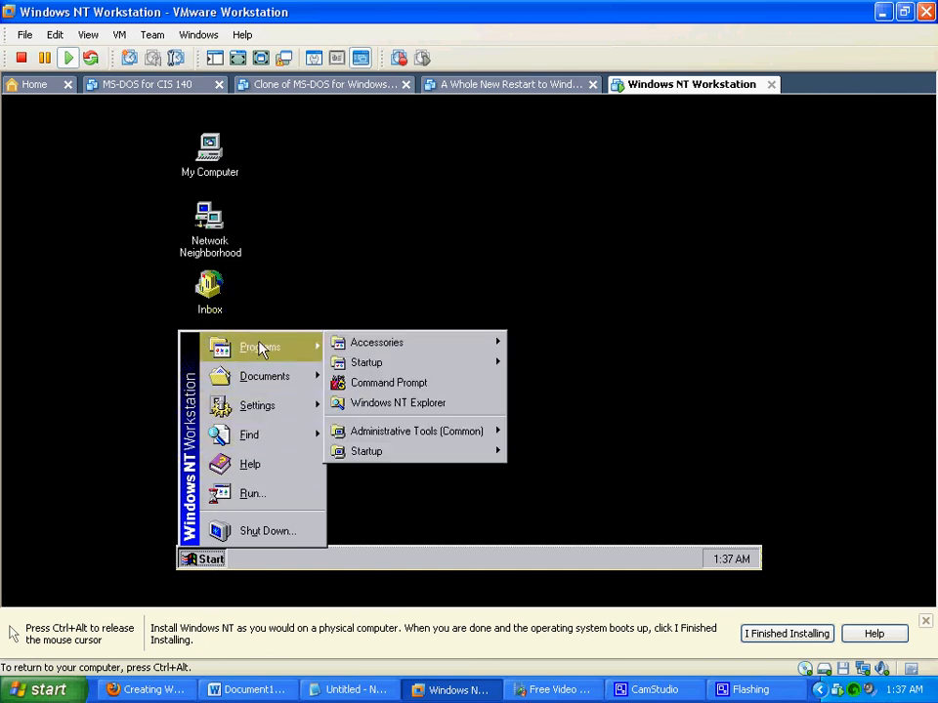
mouse_move(265, 384)
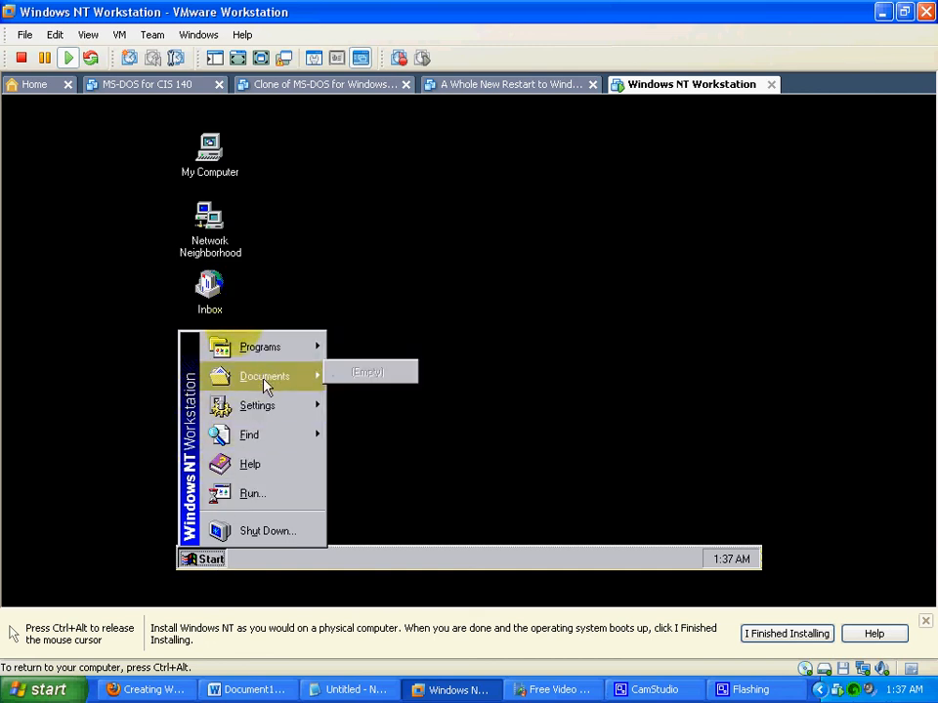
mouse_move(265, 415)
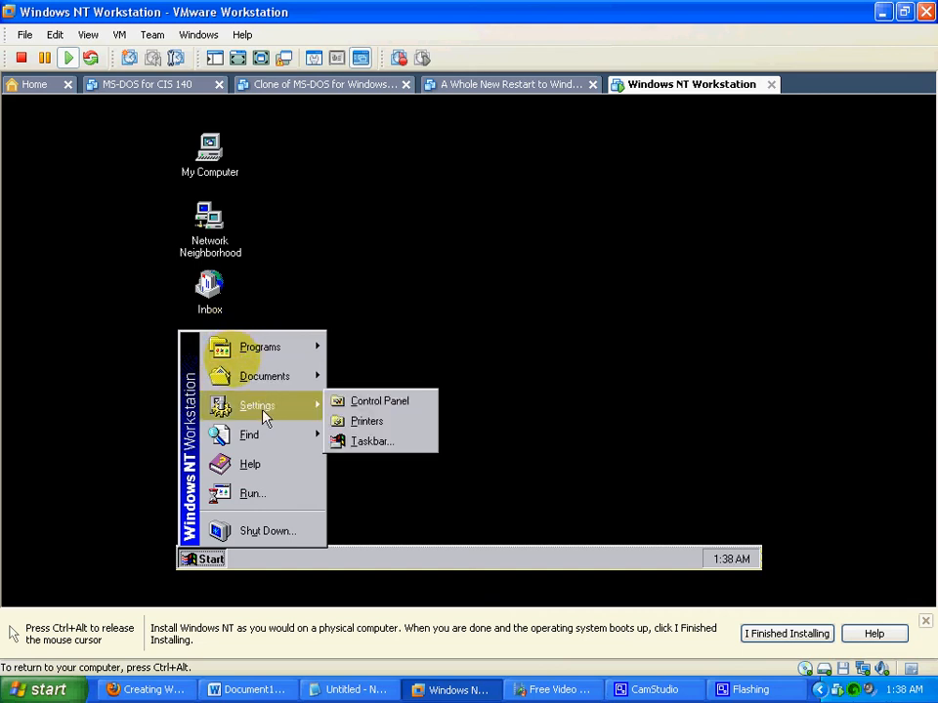
mouse_move(264, 445)
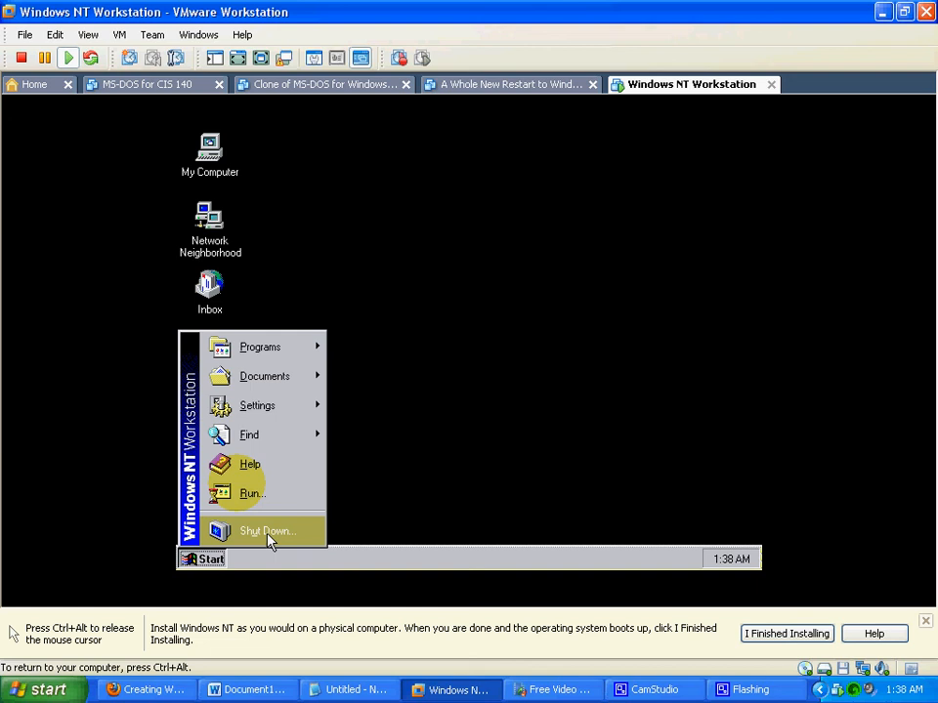
click(205, 562)
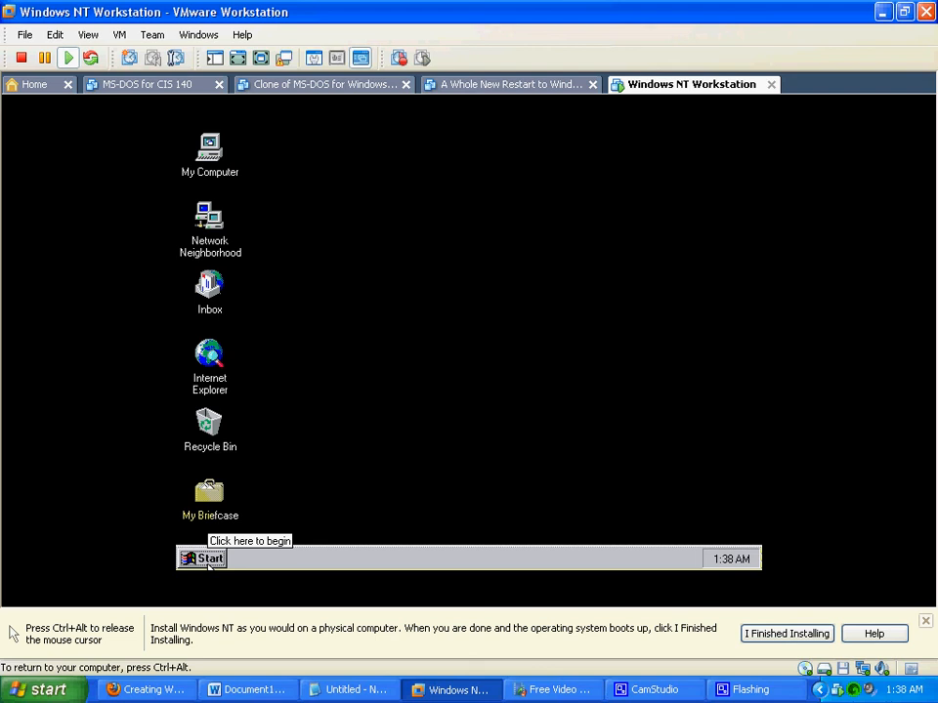
- Open My Computer on the virtual desktop, and switch from the virtual machine to CamStudio
click(212, 154)
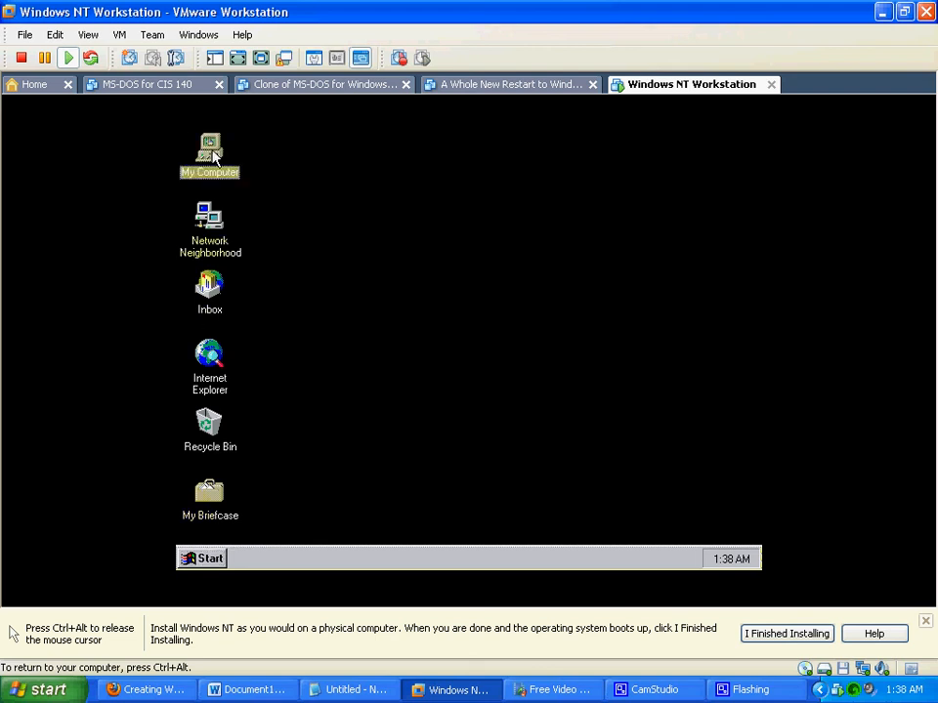
double_click(212, 155)
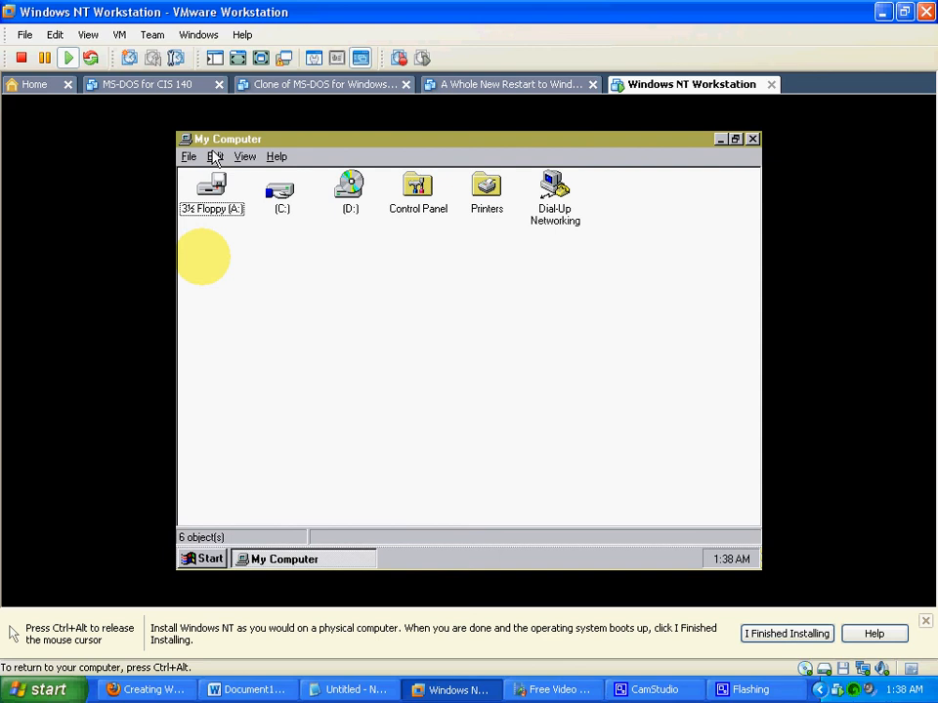
key(ctrl+alt)
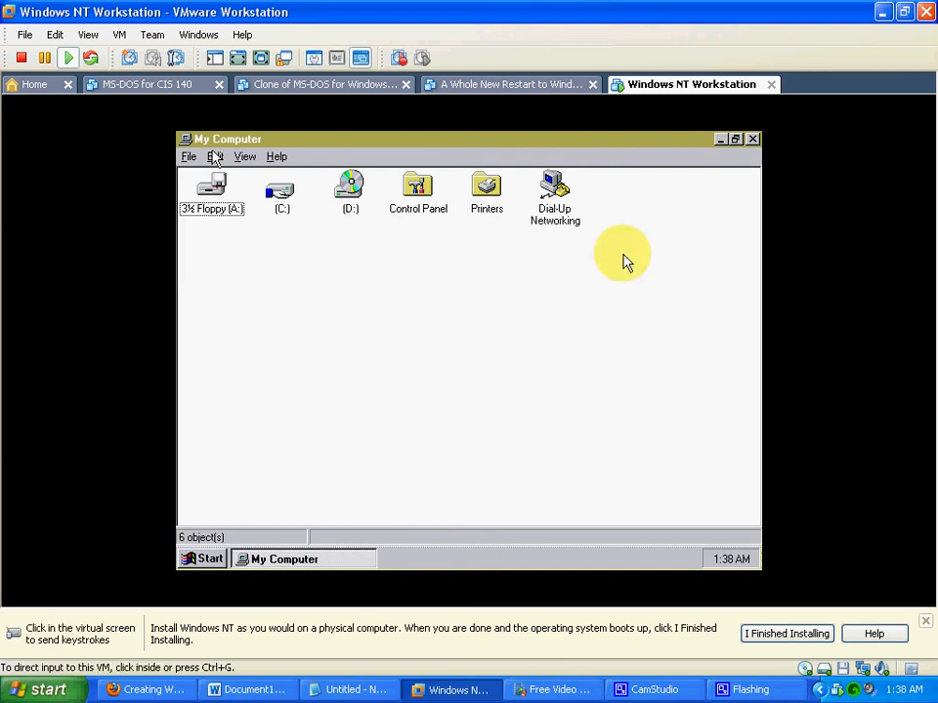
click(654, 690)
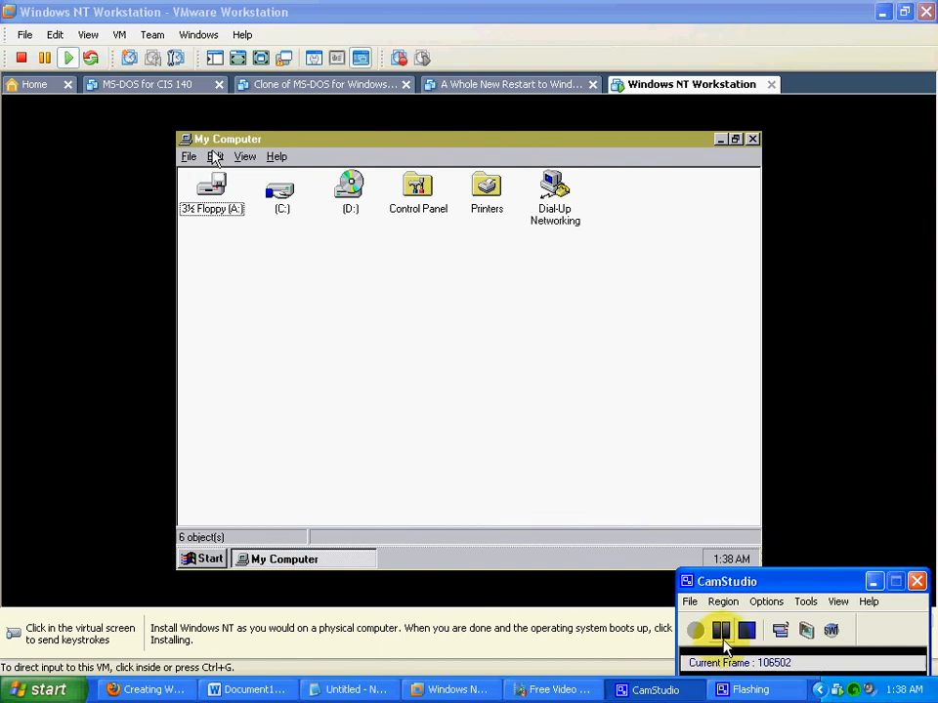